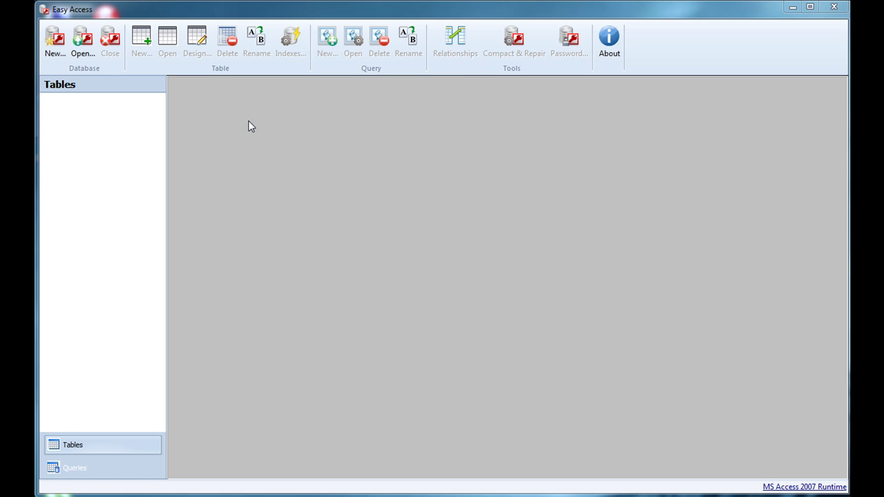
# Step: Create a new MS Access 2003 database named Database1.mdb on Local Disk (C:)
pyautogui.click(55, 49)
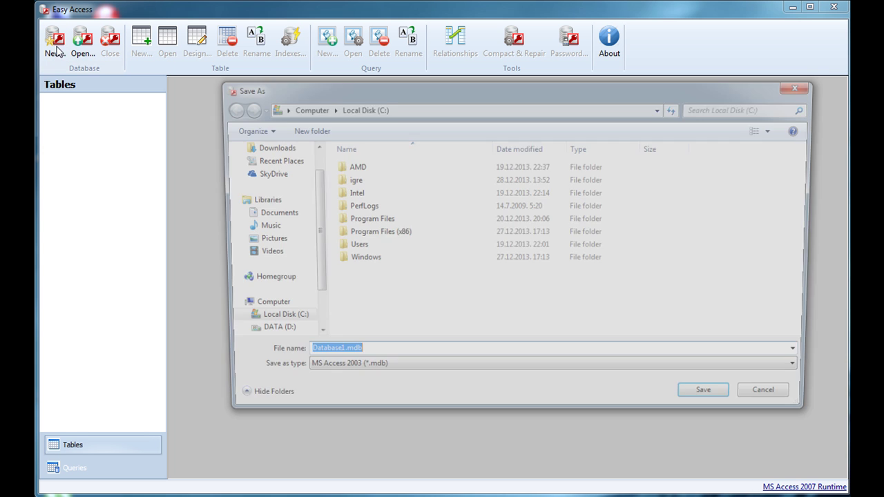
pyautogui.click(381, 373)
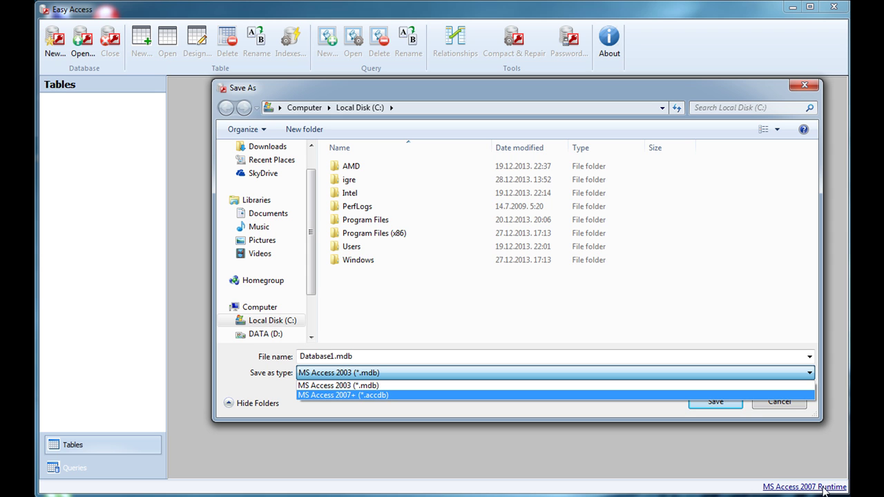
pyautogui.click(366, 388)
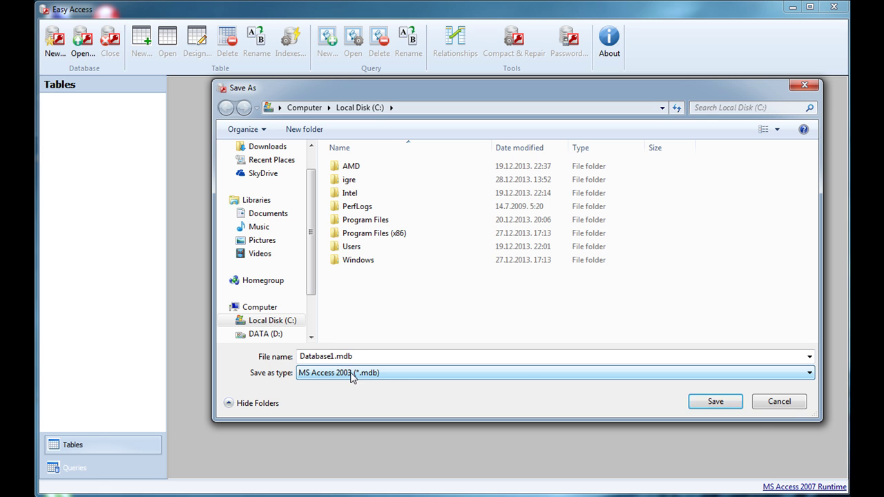
pyautogui.click(719, 402)
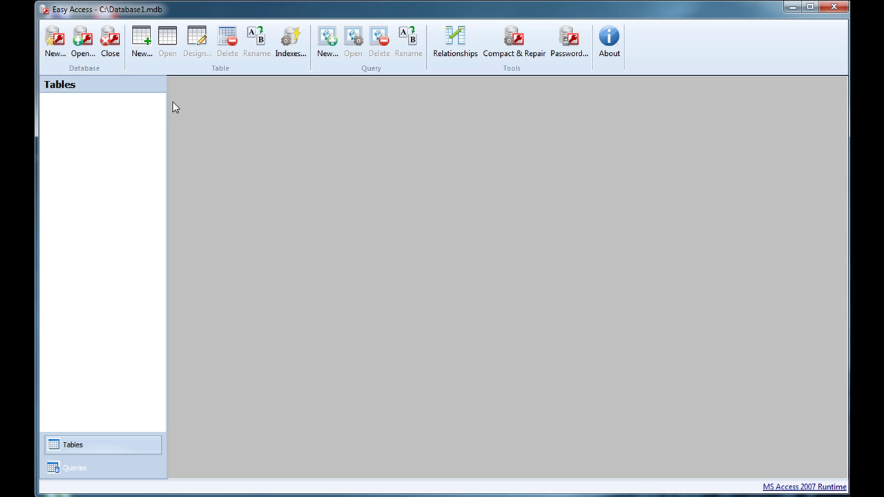
# Step: Create a new table named Table1 in the database
pyautogui.click(142, 43)
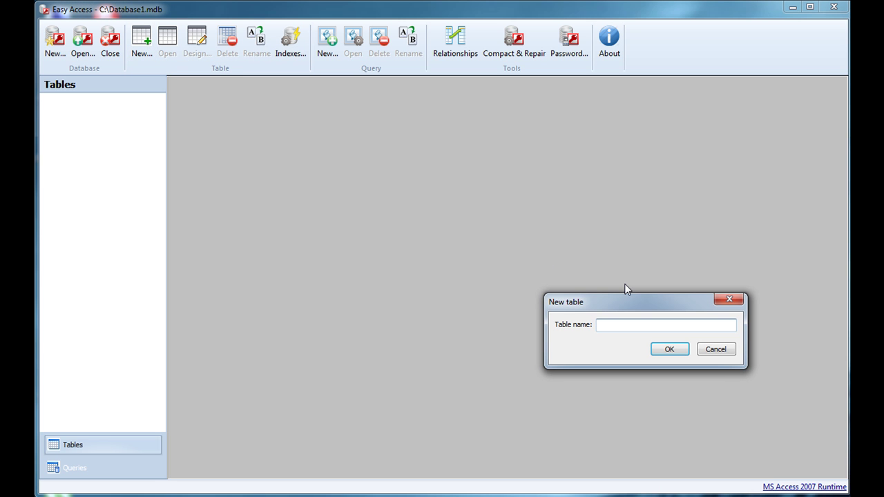
pyautogui.write('Tba')
pyautogui.write('le1')
pyautogui.press('Return')
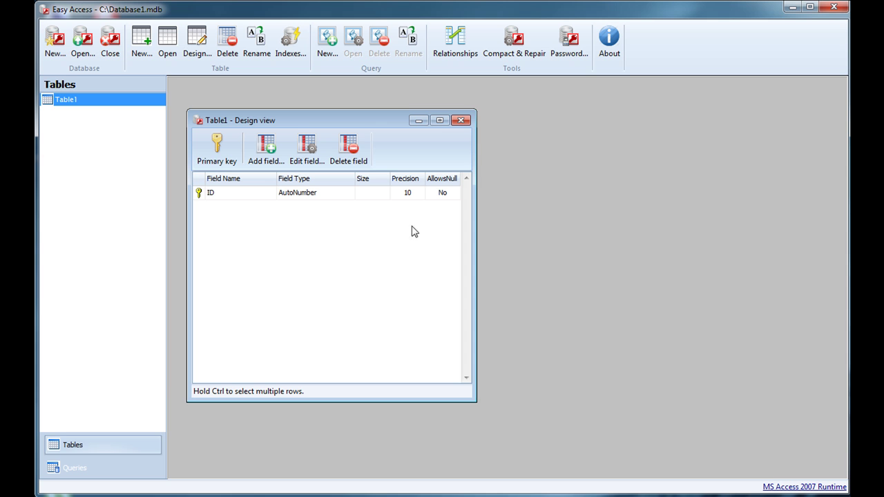
# Step: Add a field named myInt with the type Number (Long Integer) to Table1
pyautogui.moveTo(287, 124); pyautogui.dragTo(284, 107)
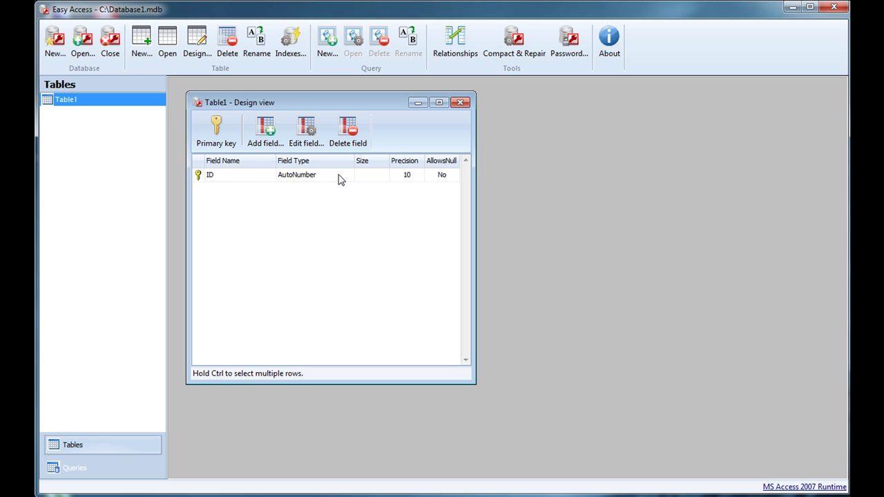
pyautogui.click(269, 131)
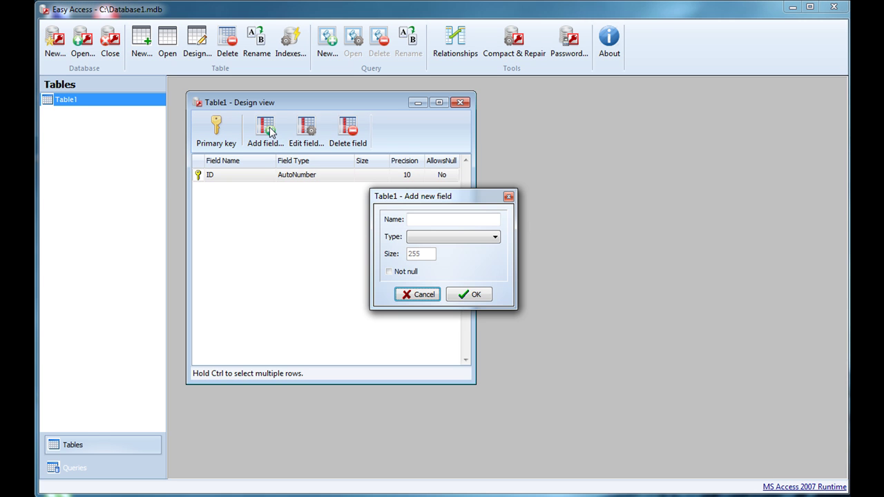
pyautogui.click(469, 218)
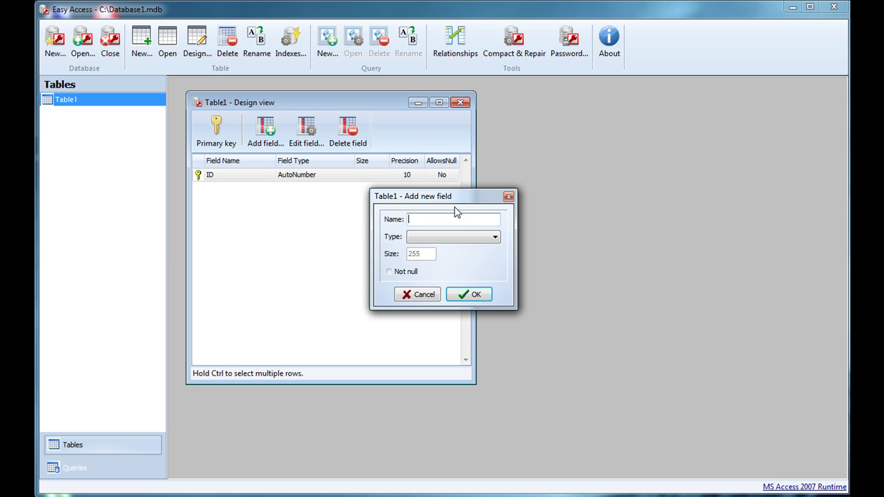
pyautogui.write('myInt')
pyautogui.click(453, 238)
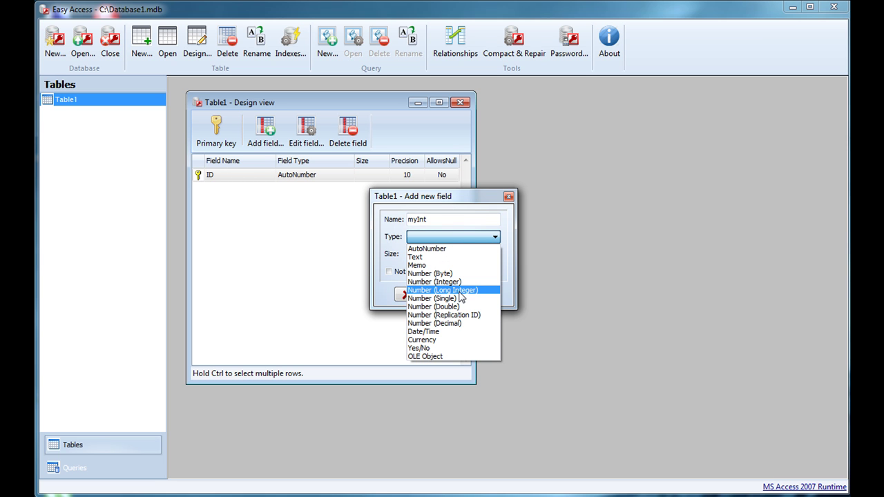
pyautogui.click(461, 297)
pyautogui.click(472, 295)
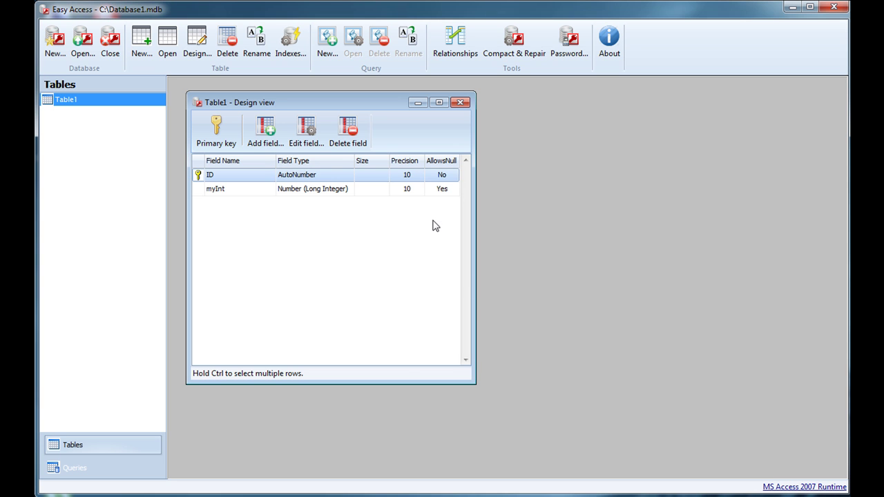
# Step: Add a field named myMemo with the type Memo to Table1
pyautogui.click(265, 133)
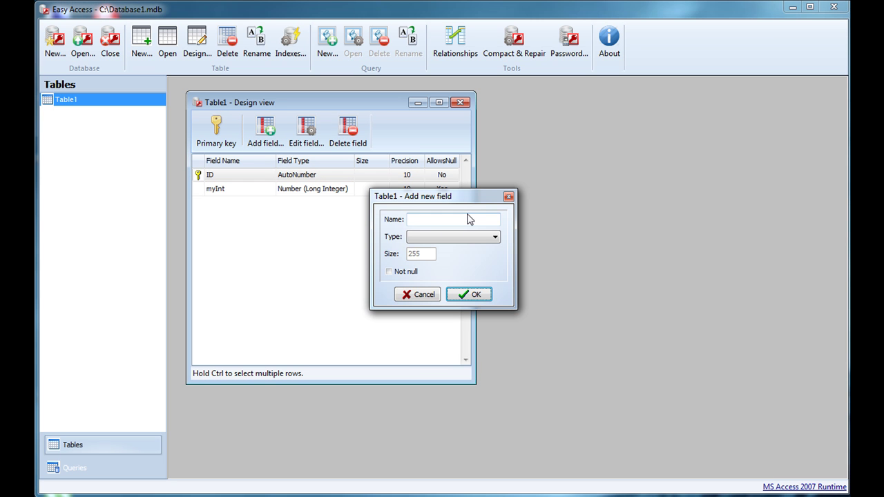
pyautogui.click(467, 219)
pyautogui.write('myMemo')
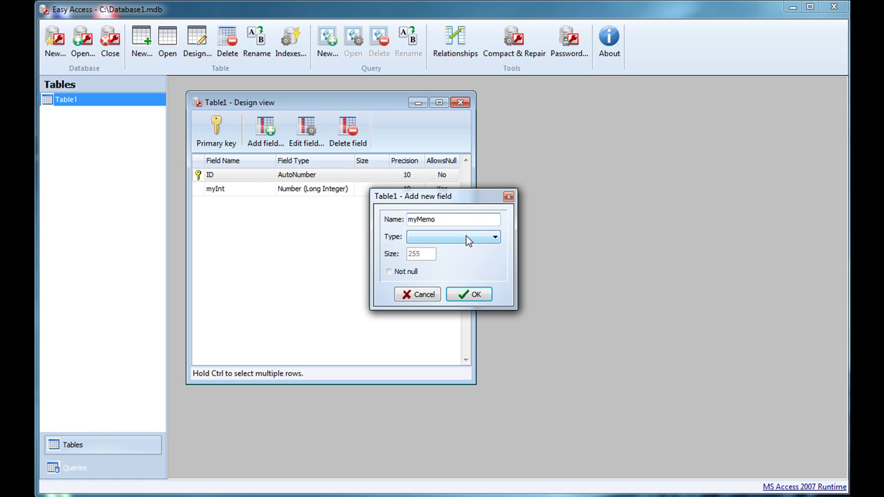
pyautogui.click(467, 238)
pyautogui.click(456, 253)
pyautogui.click(470, 294)
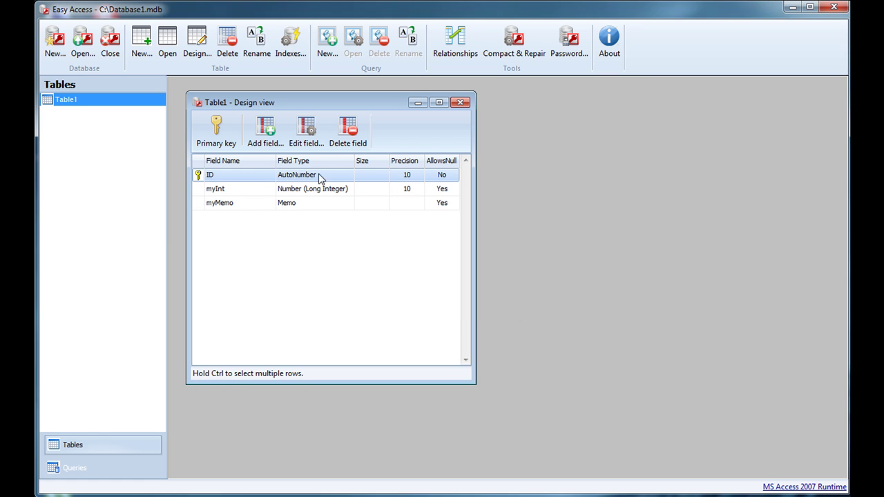
# Step: Add a field named myOLE with the type OLE Object to Table1
pyautogui.click(265, 131)
pyautogui.click(451, 220)
pyautogui.write('myOLE')
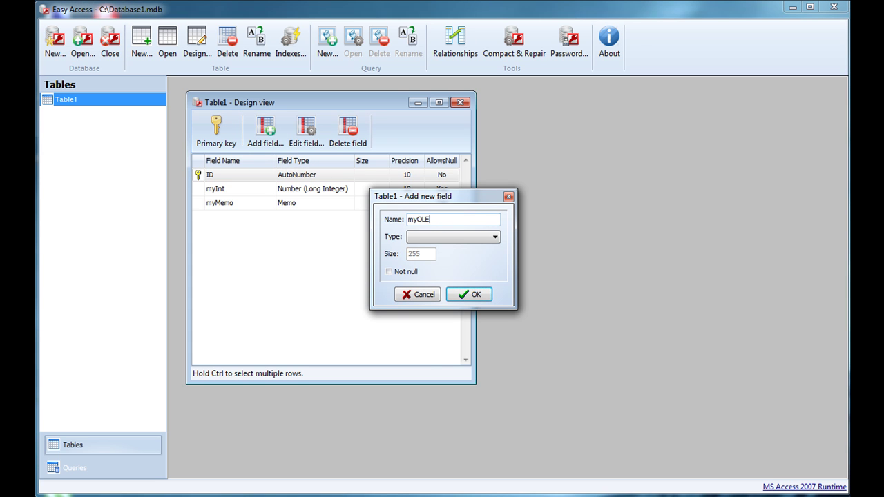
pyautogui.click(476, 236)
pyautogui.click(427, 357)
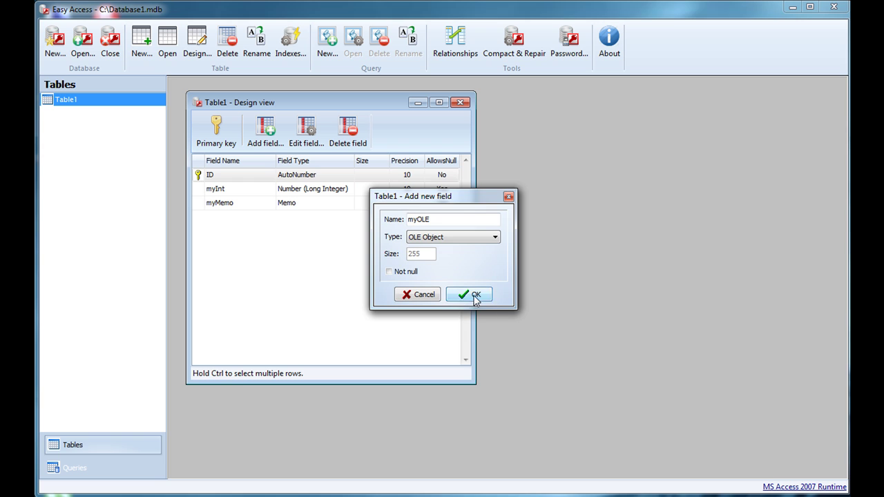
pyautogui.click(475, 295)
# Step: View the definition of the myInt field and close it
pyautogui.click(359, 204)
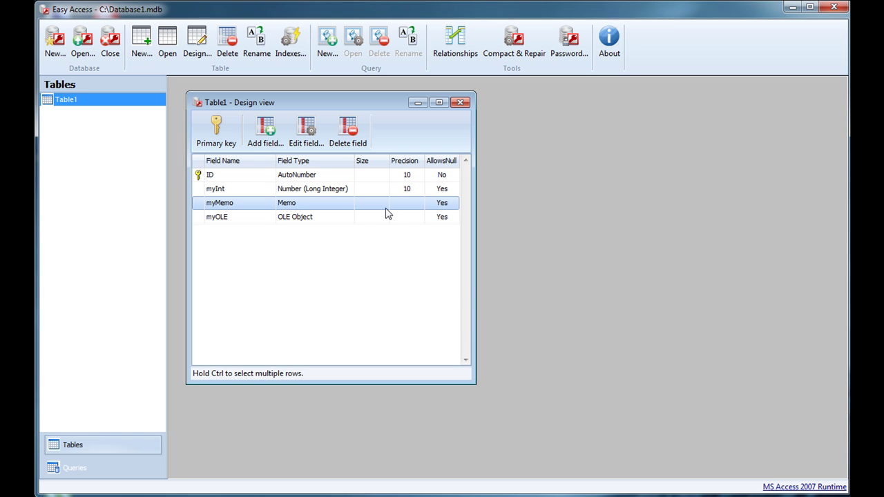
pyautogui.click(266, 191)
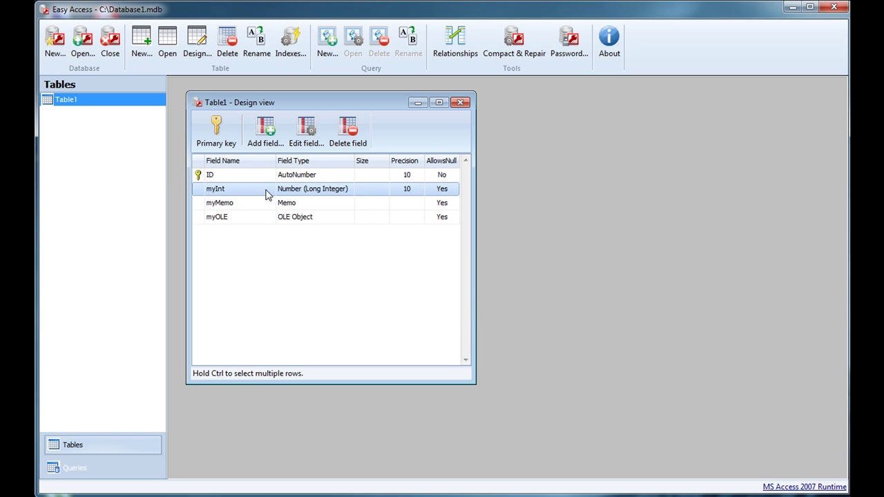
pyautogui.doubleClick(266, 191)
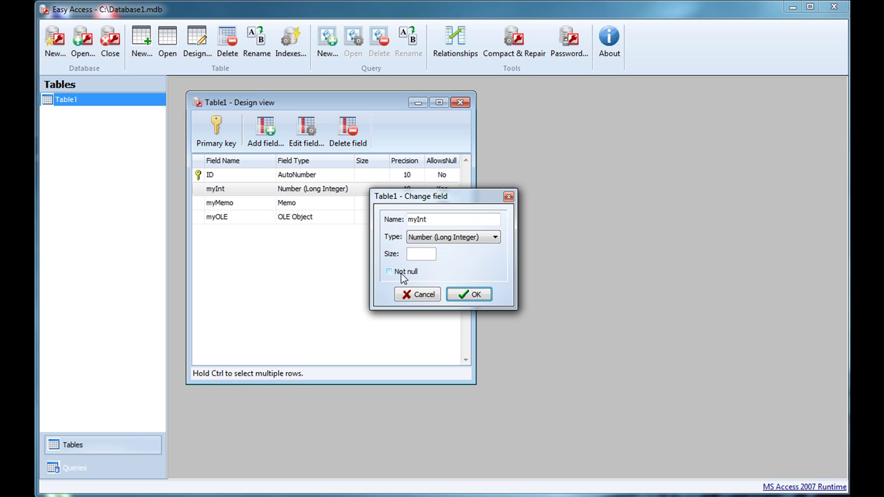
pyautogui.click(421, 296)
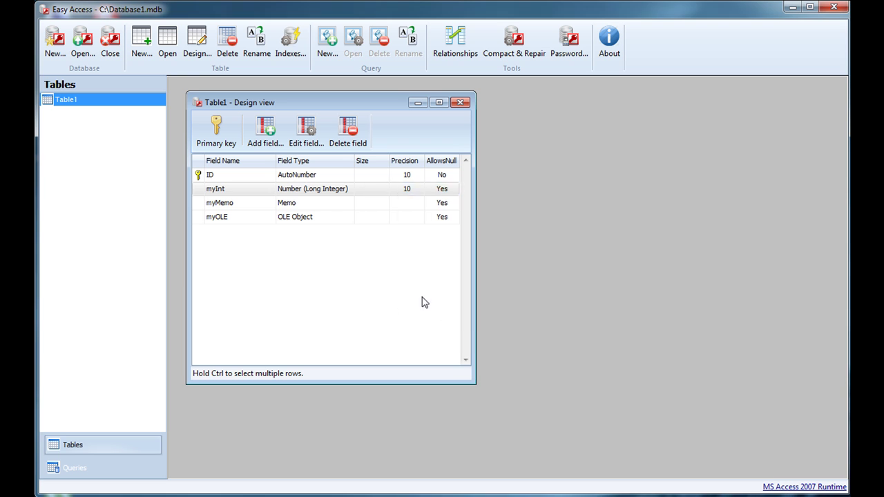
# Step: Set the ID and myInt fields together as the primary key of Table1
pyautogui.click(266, 202)
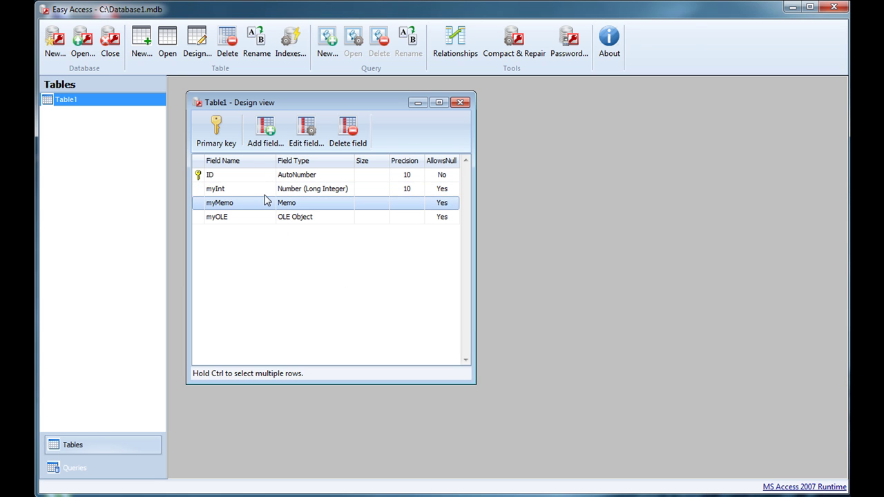
pyautogui.click(241, 188)
pyautogui.click(215, 176)
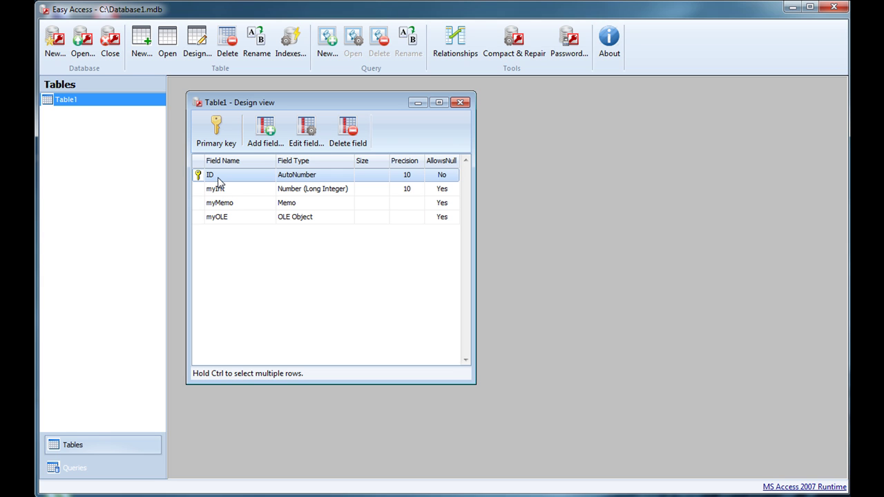
pyautogui.keyDown('ctrl'); pyautogui.click(237, 218); pyautogui.keyUp('ctrl')
pyautogui.keyDown('ctrl'); pyautogui.click(249, 202); pyautogui.keyUp('ctrl')
pyautogui.keyDown('ctrl'); pyautogui.click(245, 190); pyautogui.keyUp('ctrl')
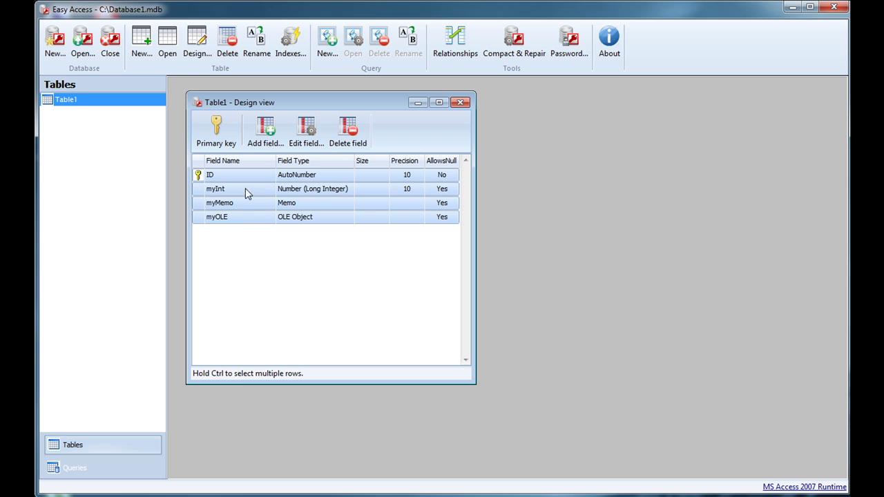
pyautogui.keyDown('ctrl'); pyautogui.click(243, 203); pyautogui.keyUp('ctrl')
pyautogui.keyDown('ctrl'); pyautogui.click(241, 217); pyautogui.keyUp('ctrl')
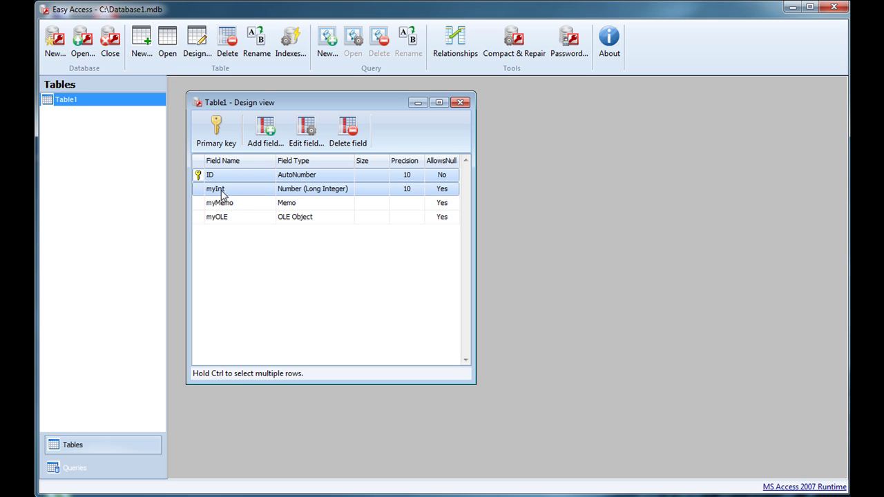
pyautogui.click(212, 135)
# Step: Set the ID field alone as the primary key of Table1
pyautogui.click(239, 218)
pyautogui.click(235, 179)
pyautogui.click(221, 137)
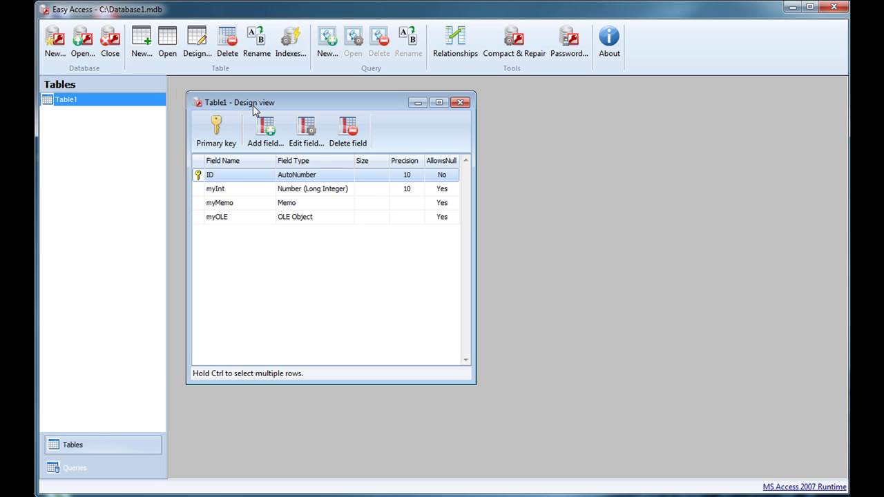
# Step: Open the records of Table1 and move the records window partly clear of the design window
pyautogui.moveTo(253, 105); pyautogui.dragTo(255, 100)
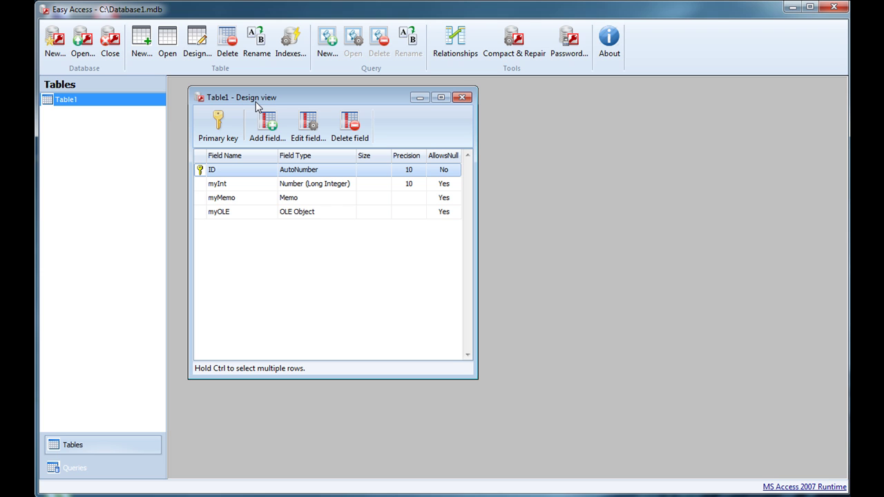
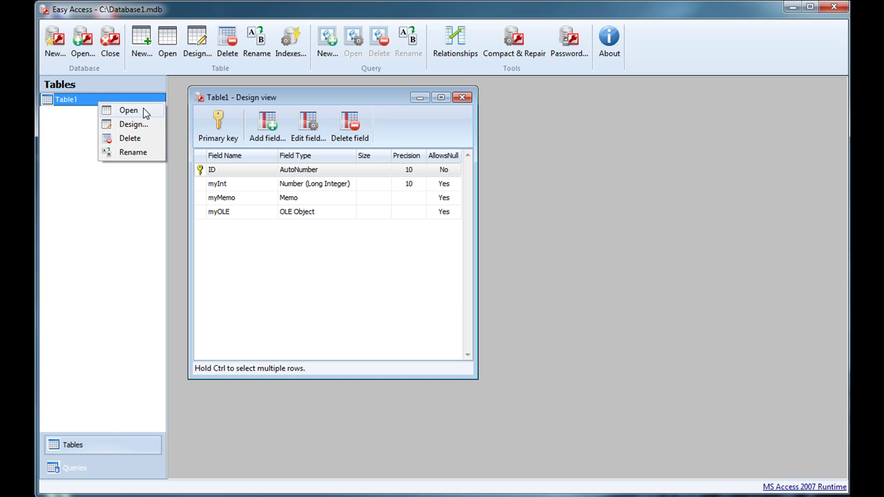
pyautogui.click(128, 110)
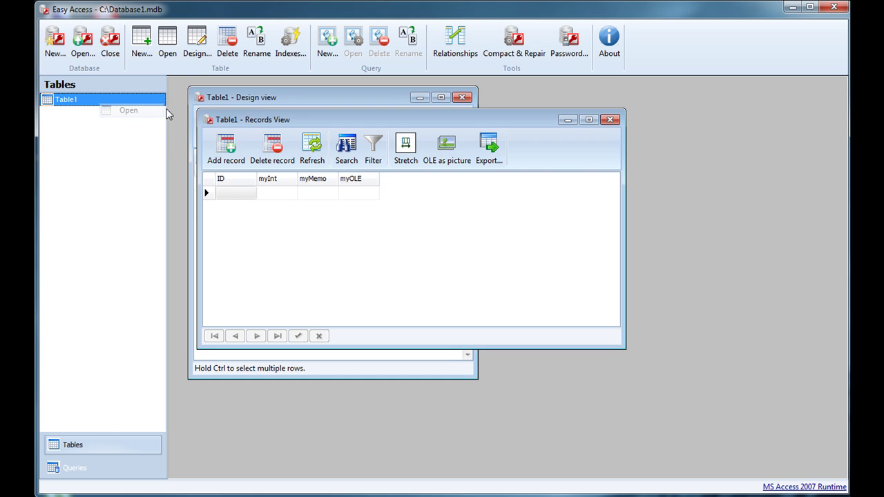
pyautogui.moveTo(282, 118); pyautogui.dragTo(359, 169)
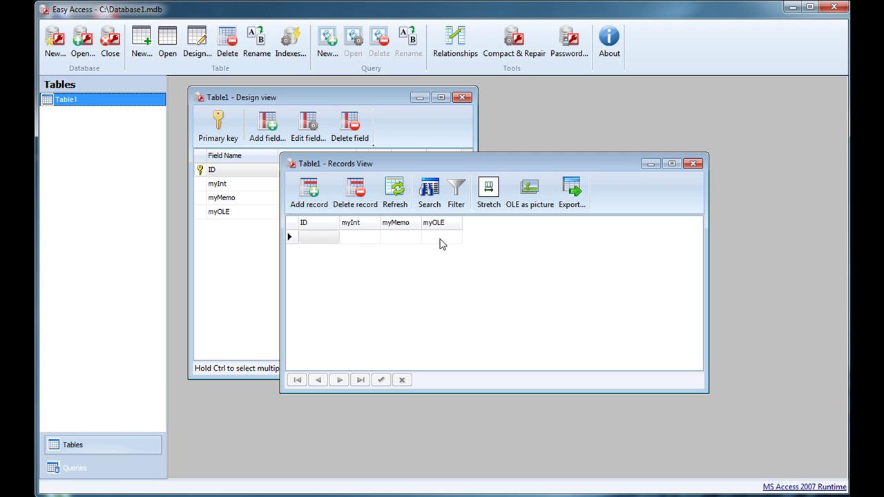
# Step: Enter a first record with myInt 10 and a three-line myMemo text beginning with sdfsdfsd, and save it
pyautogui.click(370, 235)
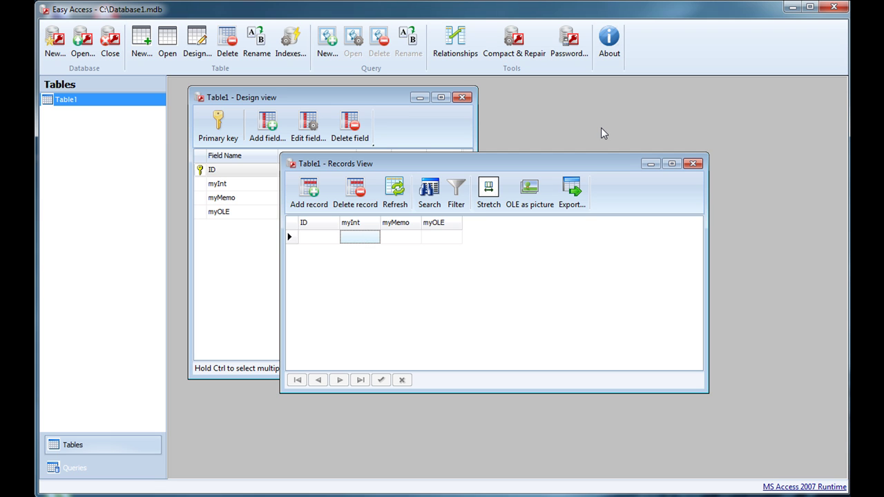
pyautogui.write('10')
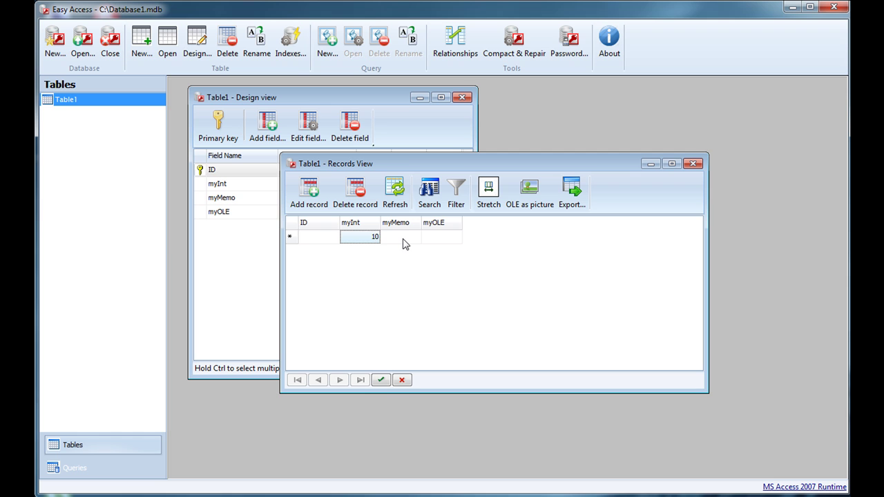
pyautogui.click(406, 242)
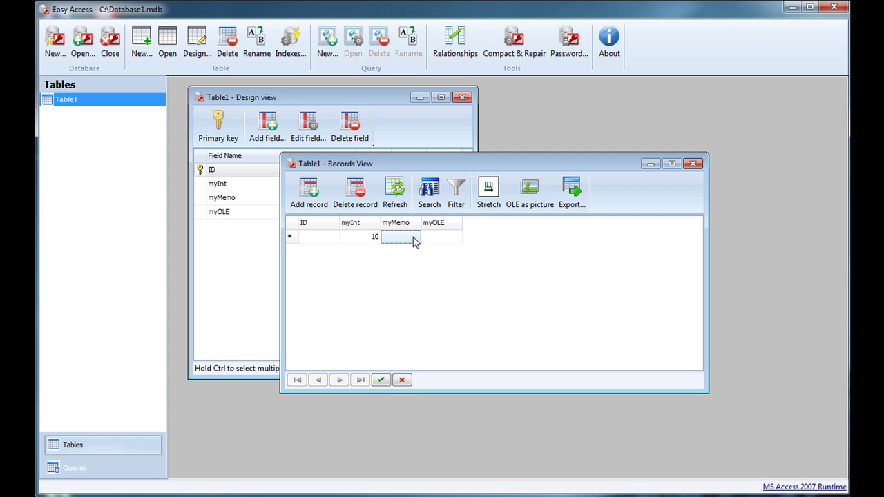
pyautogui.click(414, 239)
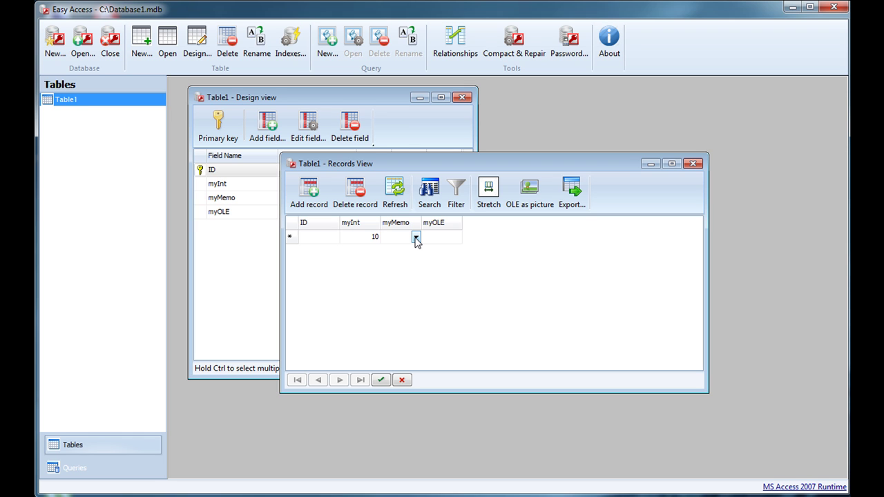
pyautogui.click(415, 237)
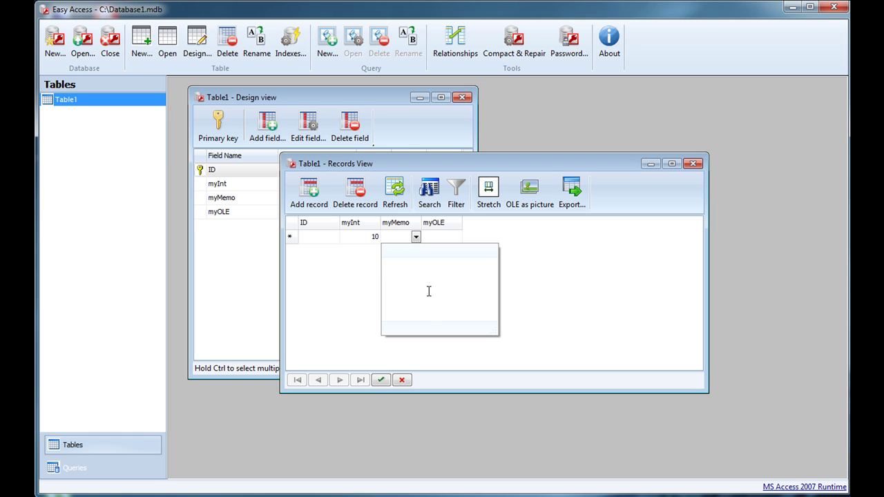
pyautogui.write('sdfsdfsd')
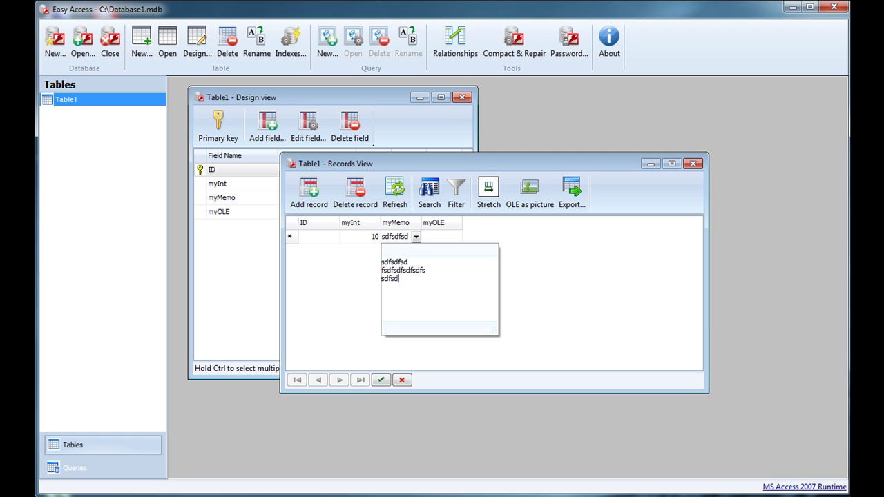
pyautogui.click(433, 240)
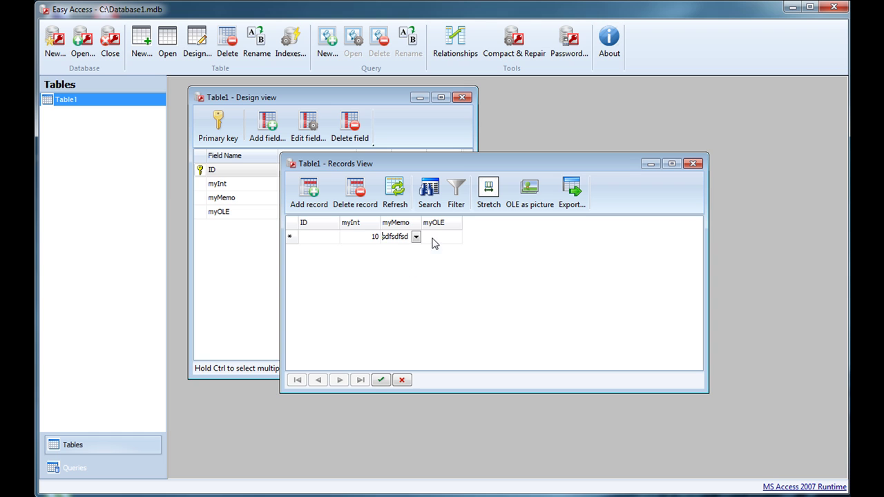
pyautogui.click(380, 380)
# Step: Add a second record with myInt 15 and myMemo erfeer, and save it
pyautogui.click(363, 237)
pyautogui.click(428, 239)
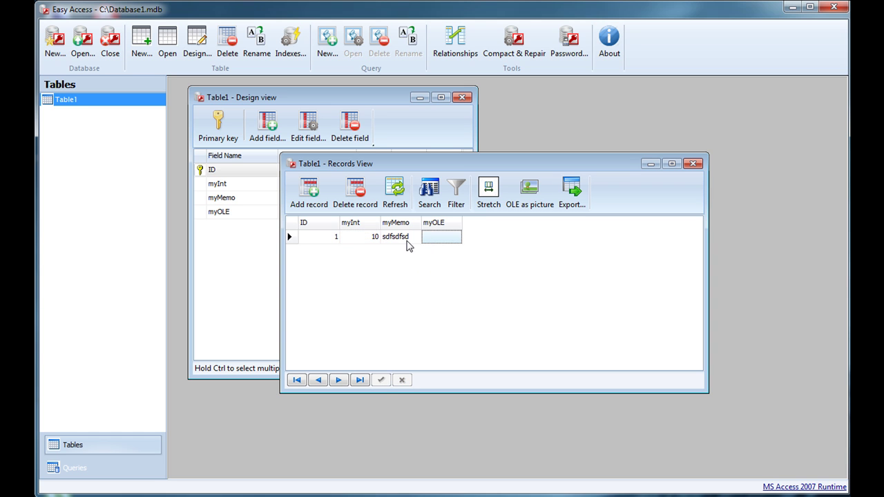
pyautogui.click(357, 241)
pyautogui.press('Down')
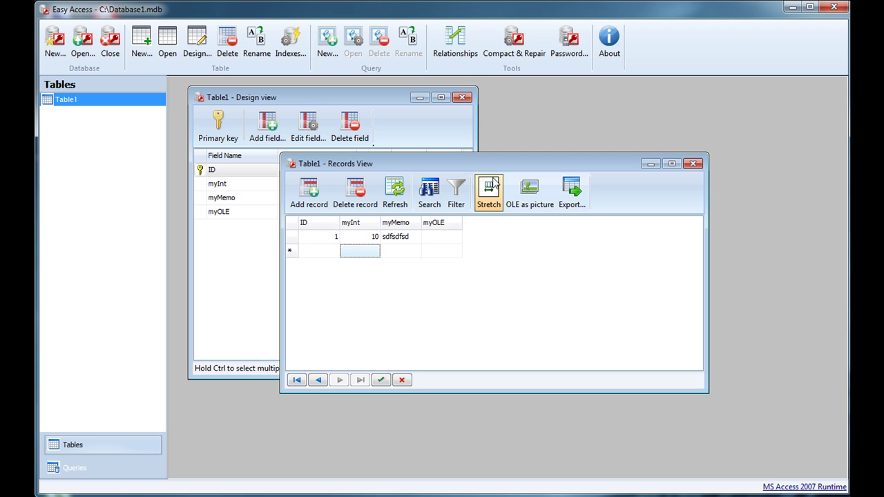
pyautogui.write('15')
pyautogui.press('Tab')
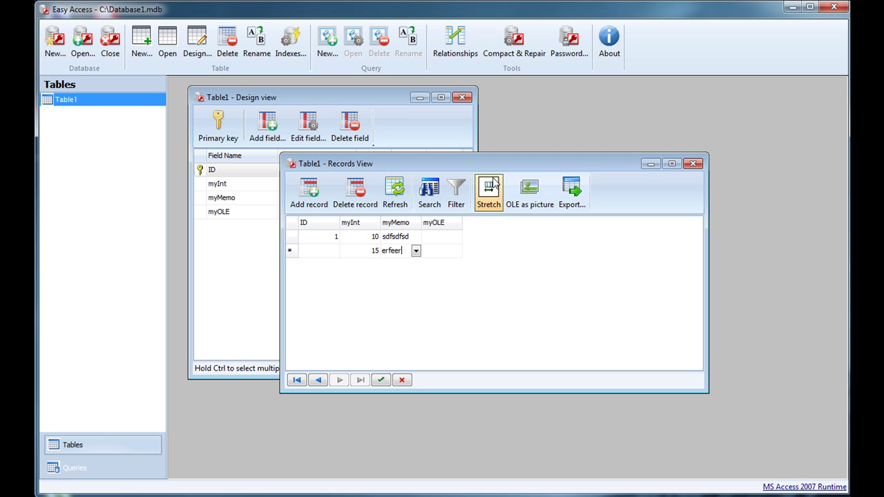
pyautogui.press('Return')
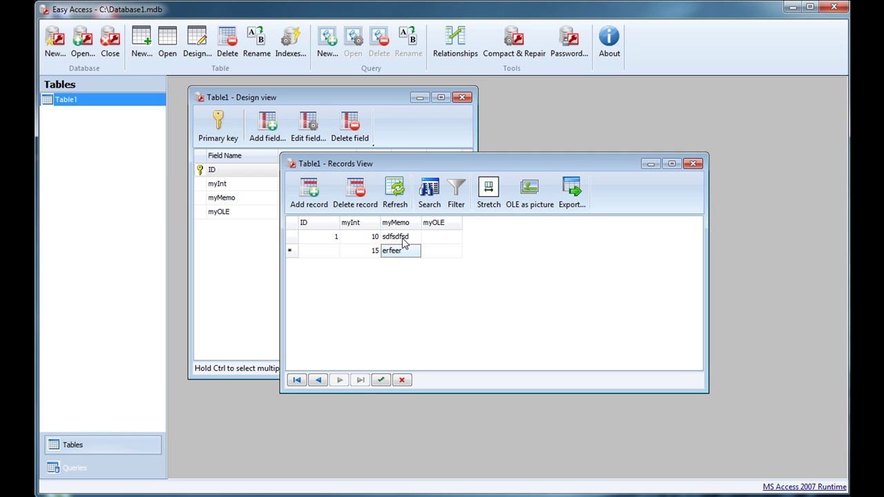
pyautogui.click(383, 382)
# Step: Load the image cat.jpg from drive C into the myOLE field of the first record and refresh the records
pyautogui.click(447, 238)
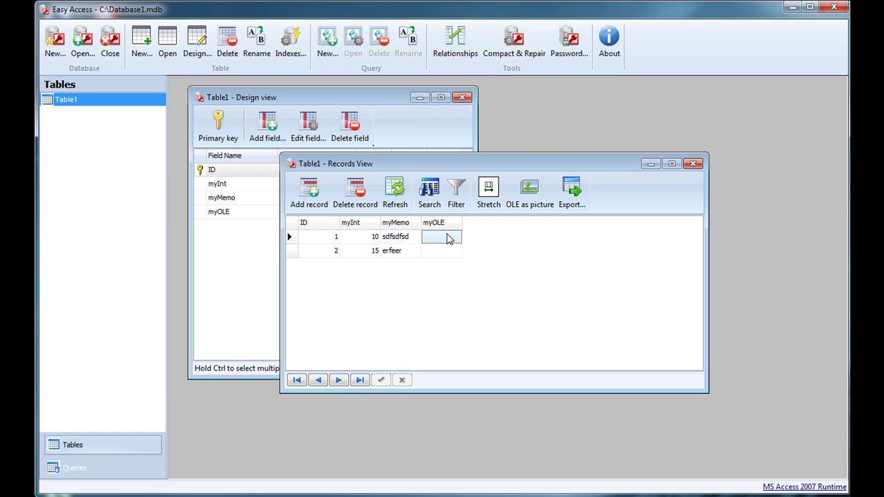
pyautogui.click(441, 241)
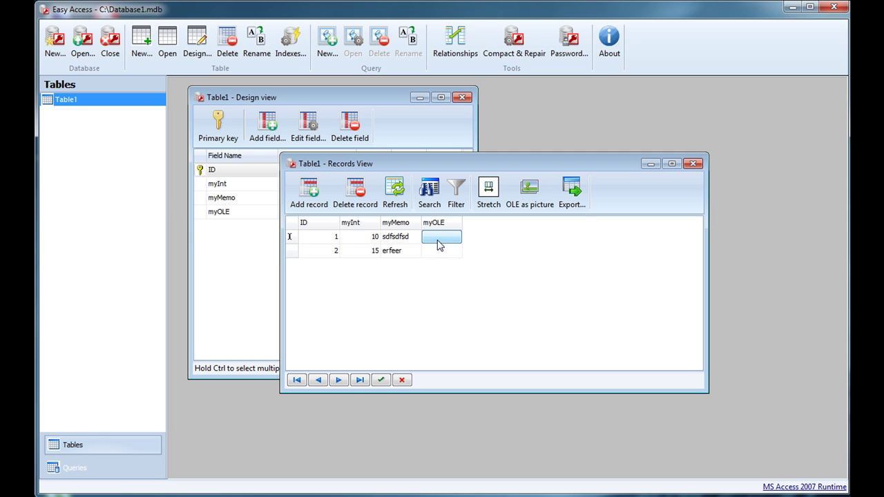
pyautogui.click(442, 244)
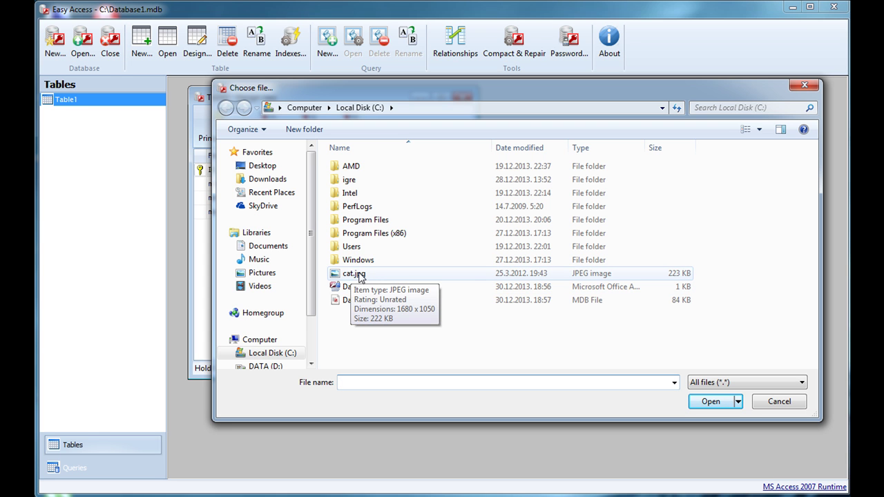
pyautogui.doubleClick(357, 274)
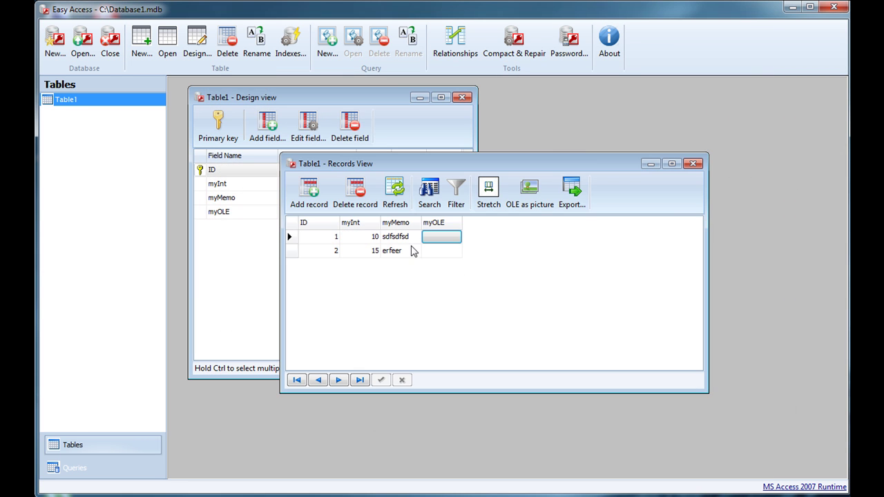
pyautogui.click(410, 251)
pyautogui.click(418, 239)
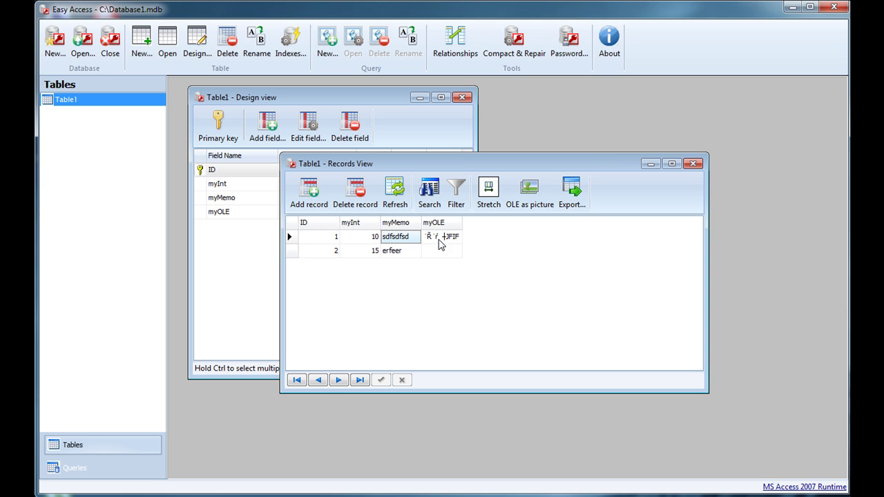
pyautogui.click(435, 239)
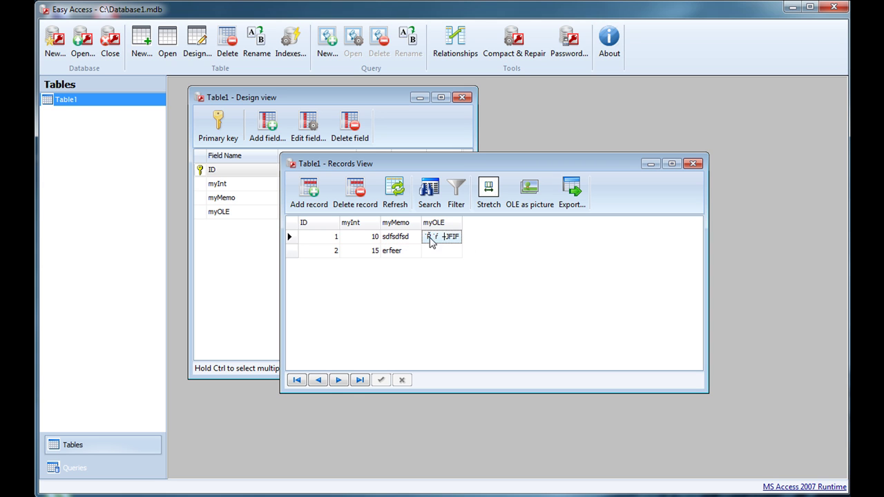
pyautogui.click(394, 193)
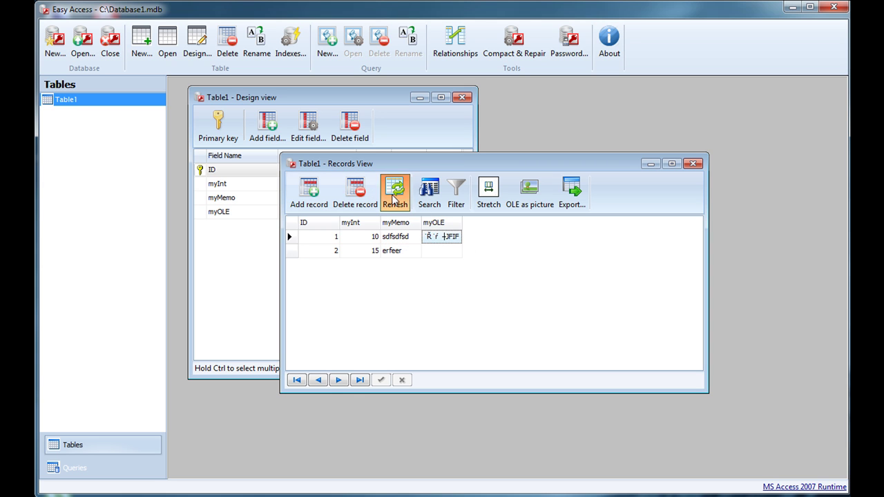
# Step: Display the OLE contents as pictures and enlarge the myOLE column and the first record's row to fit the image
pyautogui.click(529, 198)
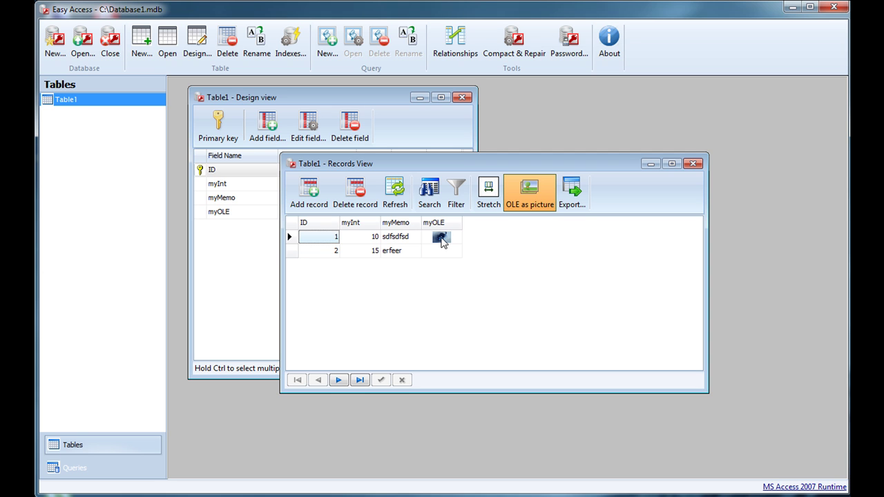
pyautogui.moveTo(464, 222); pyautogui.dragTo(532, 222)
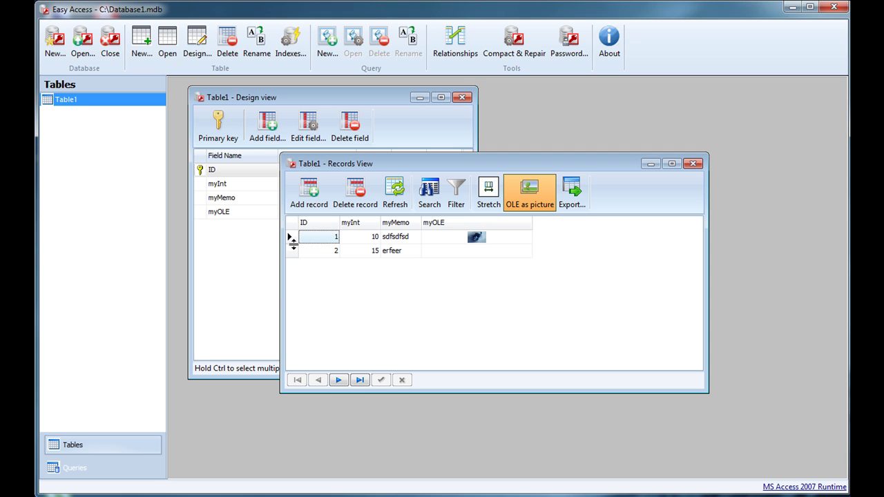
pyautogui.moveTo(292, 243); pyautogui.dragTo(288, 292)
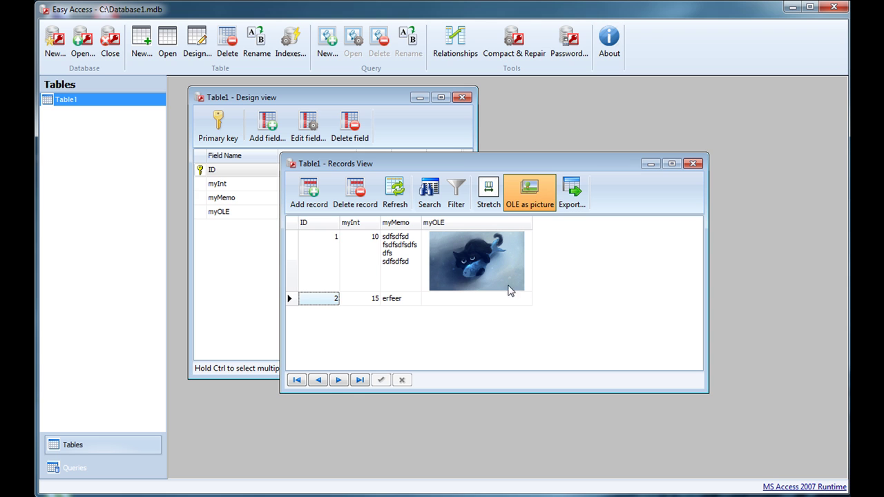
pyautogui.click(404, 250)
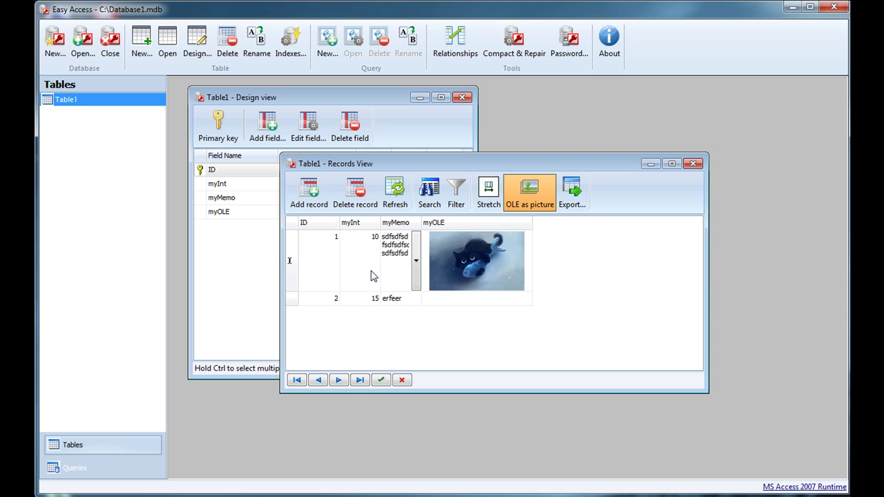
pyautogui.click(492, 262)
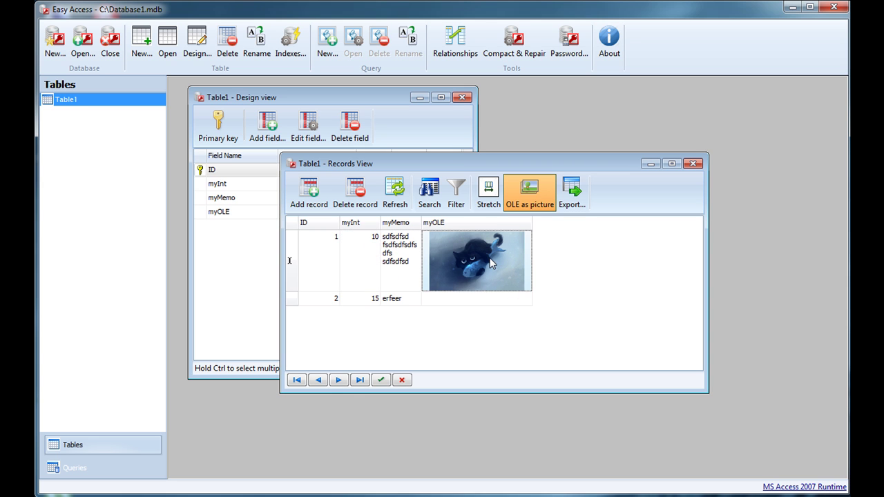
pyautogui.click(447, 299)
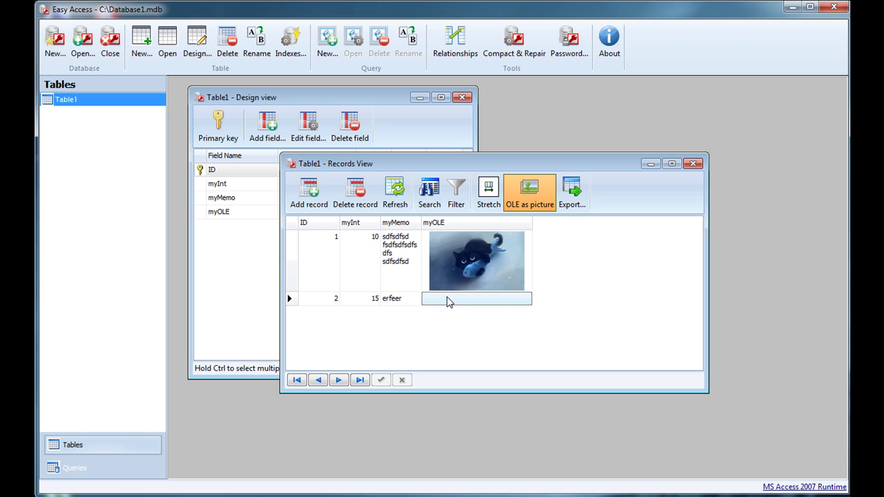
pyautogui.click(398, 266)
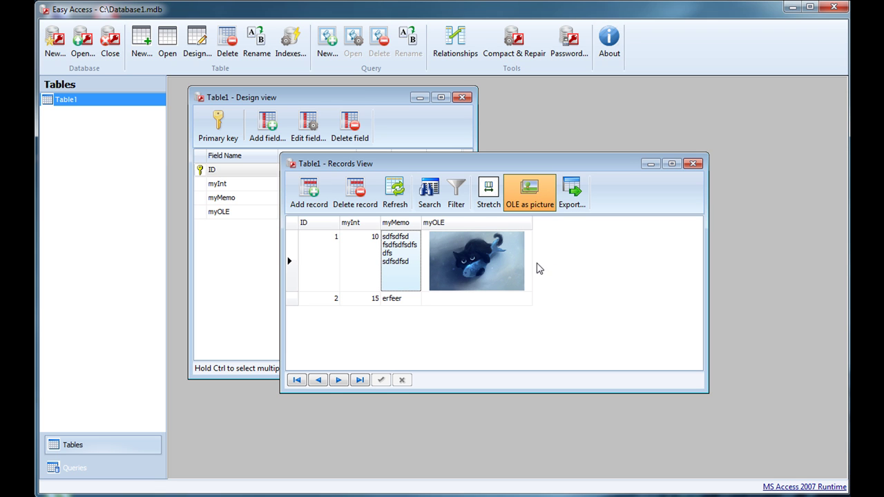
pyautogui.click(432, 269)
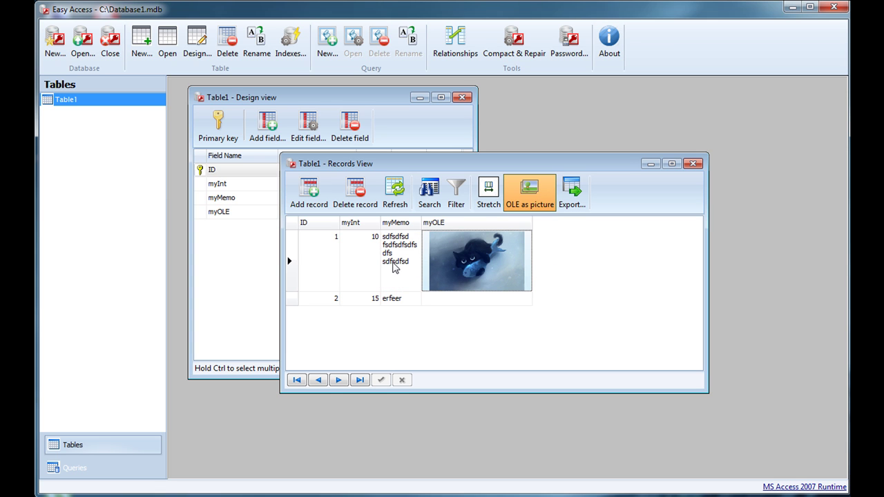
# Step: Show the search bar, and filter the records to ID containing 2 and myInt containing 15
pyautogui.click(431, 207)
pyautogui.click(342, 359)
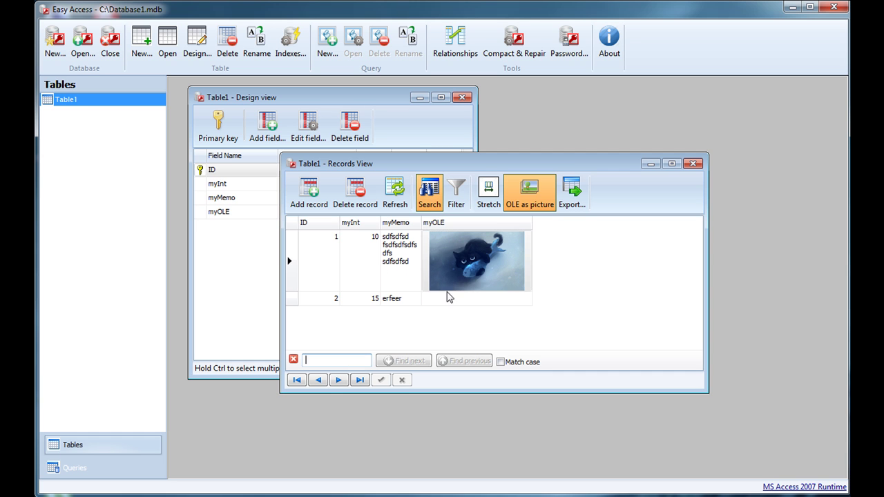
pyautogui.click(455, 207)
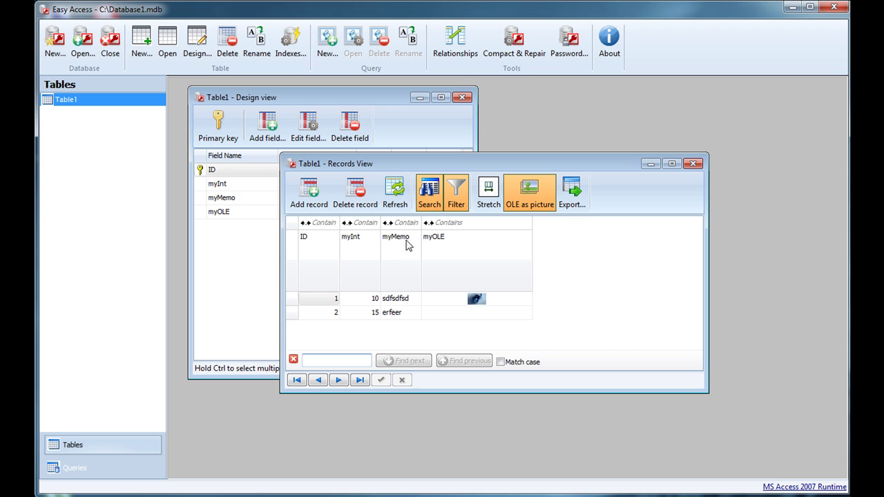
pyautogui.click(322, 223)
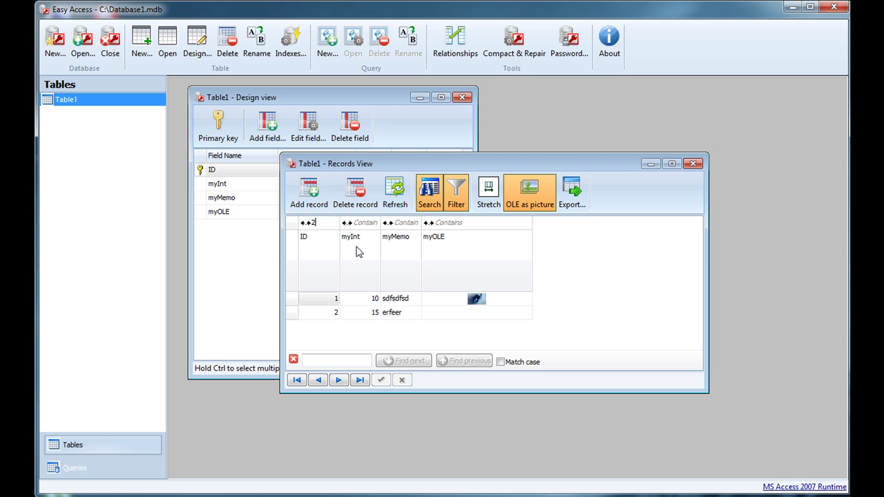
pyautogui.write('2')
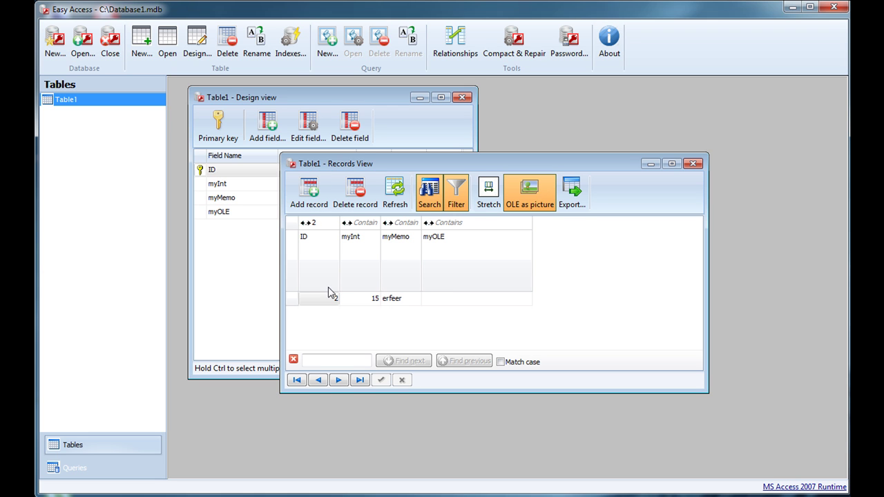
pyautogui.click(365, 221)
# Step: Stretch the columns to fill the records window and make the window slightly wider
pyautogui.click(489, 190)
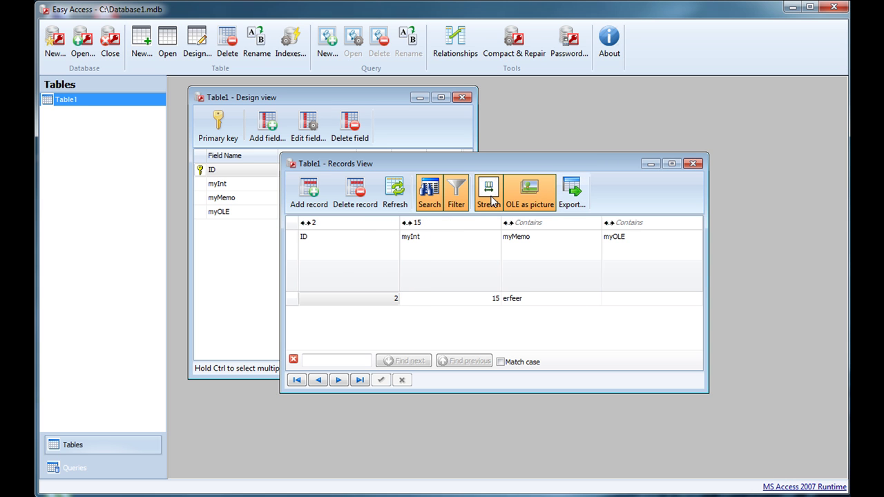
pyautogui.moveTo(706, 272); pyautogui.dragTo(738, 270)
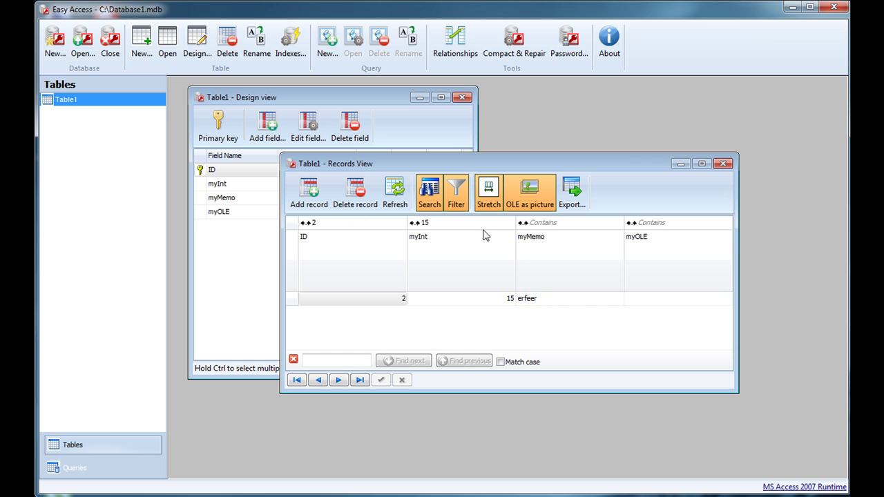
# Step: Open the export of the Table1 records, view the available file types, and cancel without exporting
pyautogui.click(568, 204)
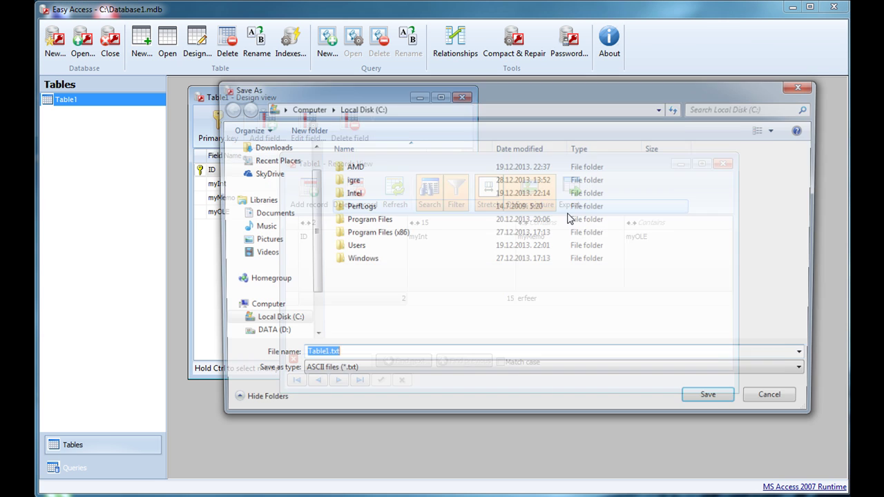
pyautogui.click(558, 376)
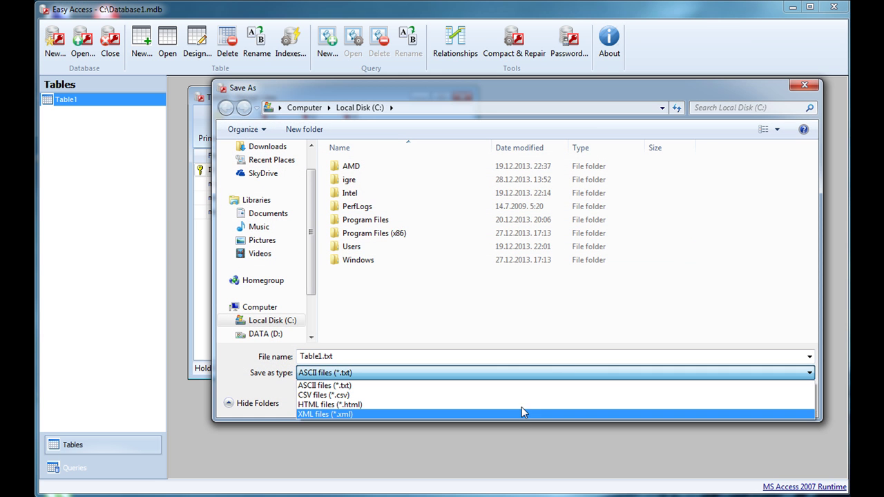
pyautogui.click(698, 335)
pyautogui.click(780, 403)
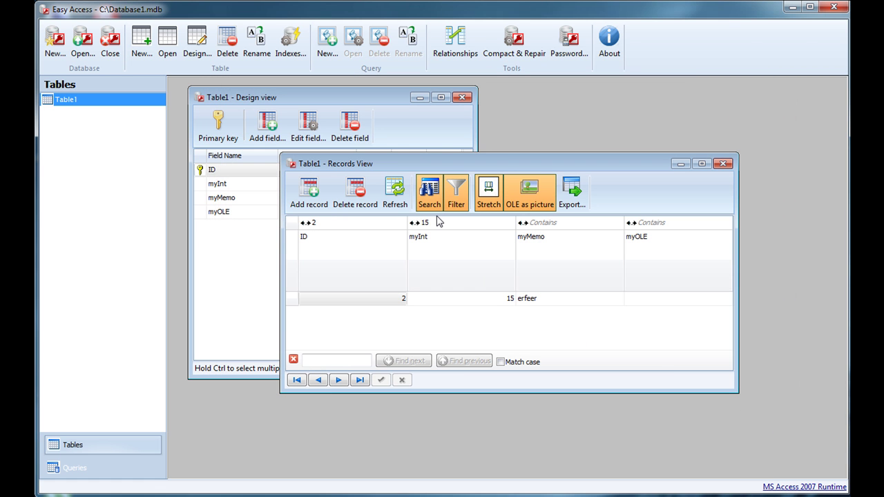
# Step: Hide the search bar in the Table1 records view and close that view
pyautogui.click(292, 359)
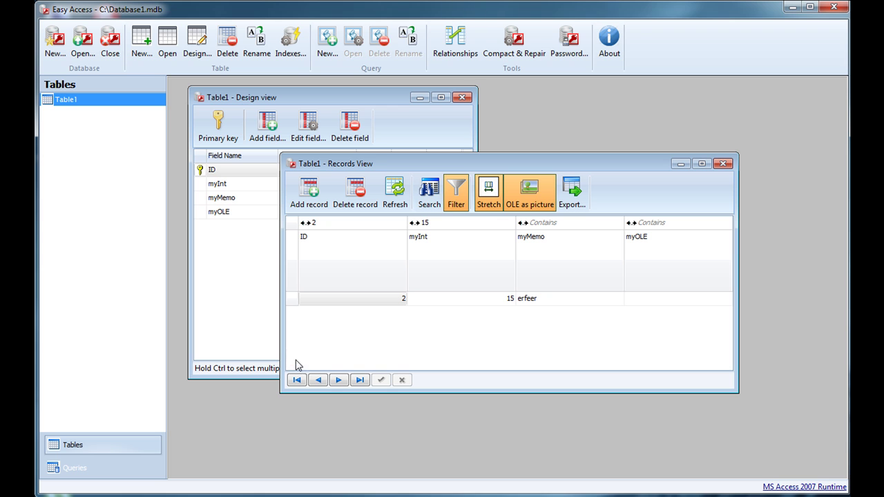
pyautogui.click(502, 273)
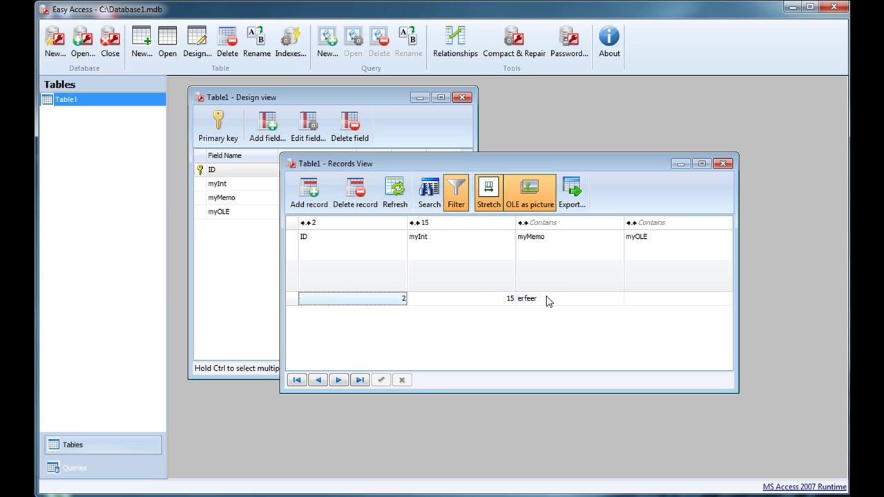
pyautogui.moveTo(427, 164); pyautogui.dragTo(466, 208)
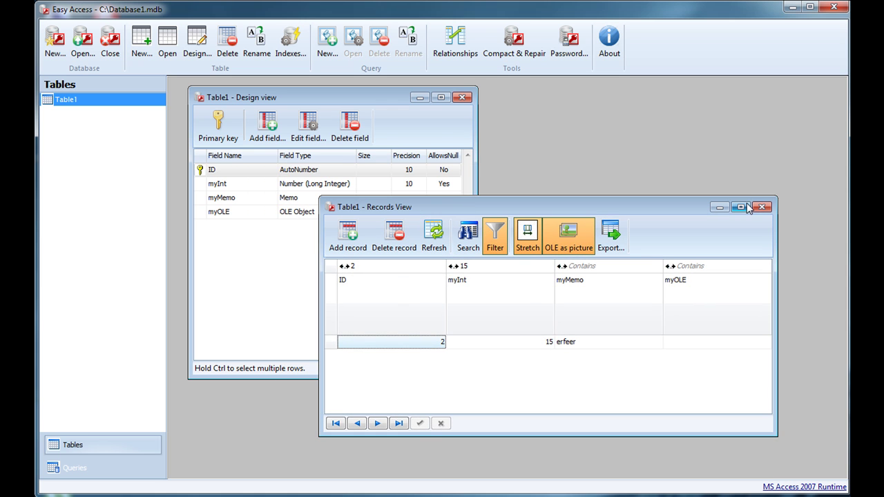
pyautogui.click(760, 208)
pyautogui.click(760, 211)
# Step: Open the myInt field of Table1 for editing and cancel without changing it
pyautogui.click(299, 206)
pyautogui.doubleClick(312, 188)
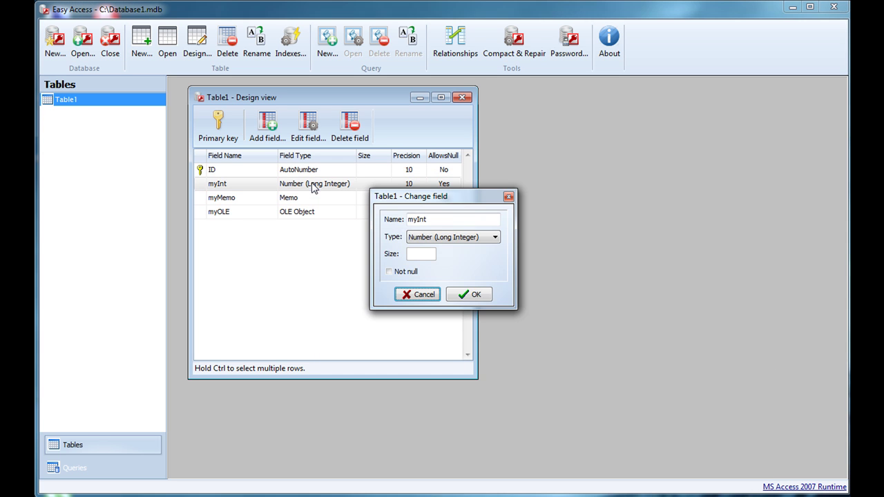
pyautogui.click(413, 295)
# Step: Reopen the Table1 records beside its design view, look over the entries, and close the records view
pyautogui.click(76, 104)
pyautogui.doubleClick(78, 103)
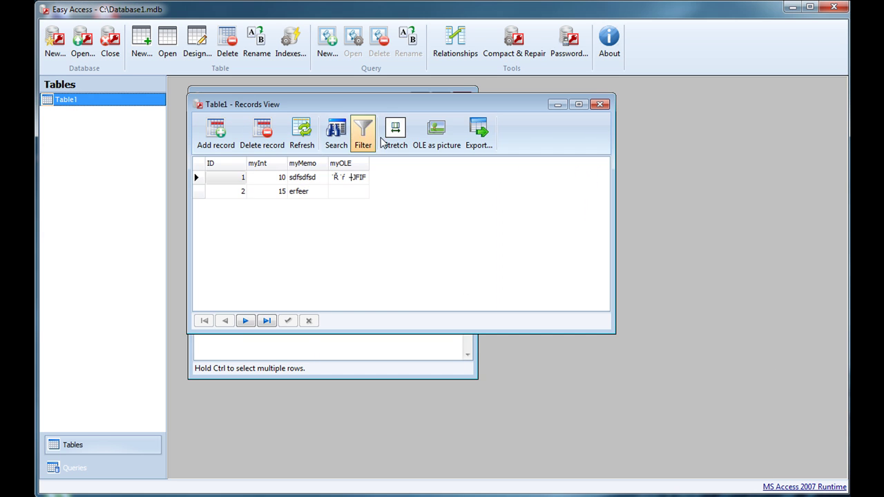
pyautogui.moveTo(389, 107); pyautogui.dragTo(563, 198)
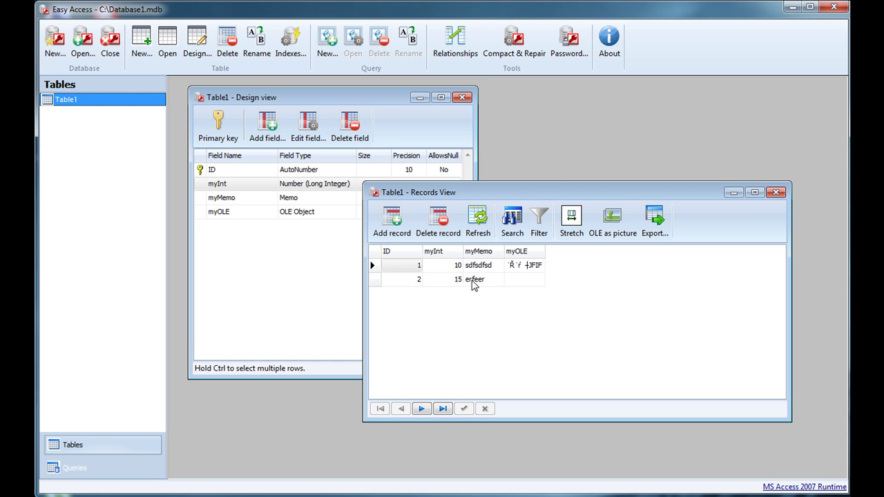
pyautogui.click(776, 193)
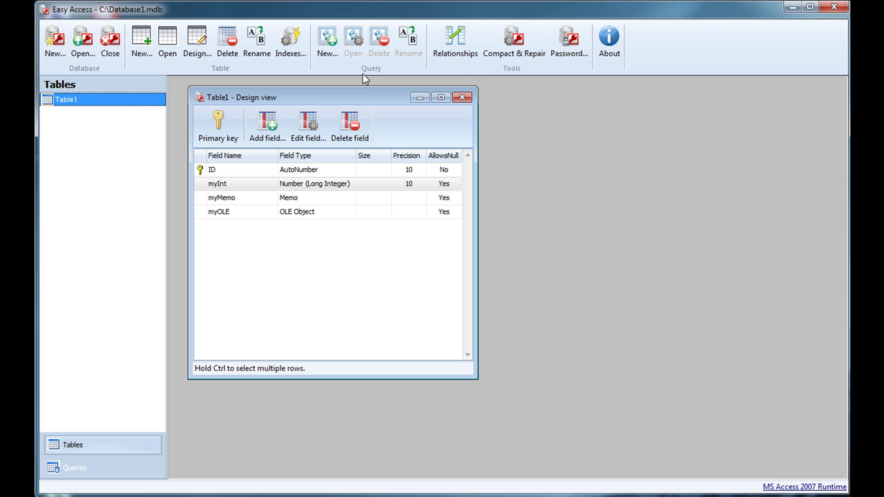
# Step: Create a new table named Table2 and place its design view beside that of Table1
pyautogui.click(142, 41)
pyautogui.write('Table2')
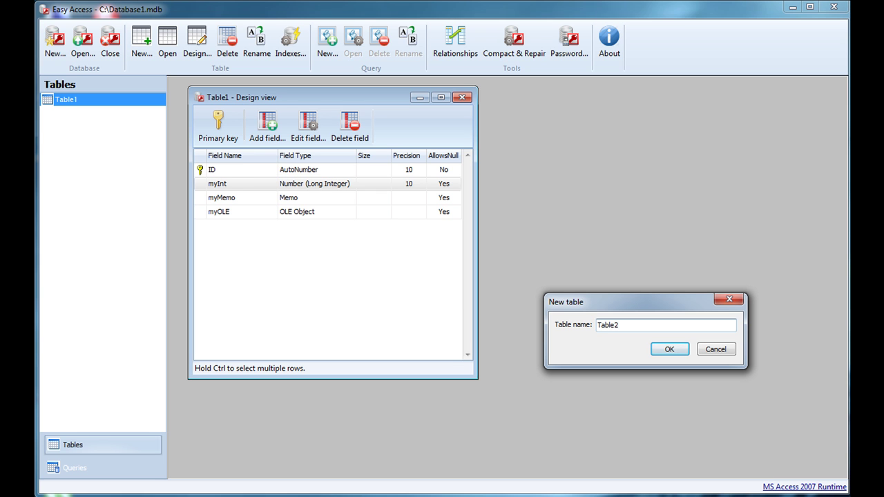
pyautogui.press('Return')
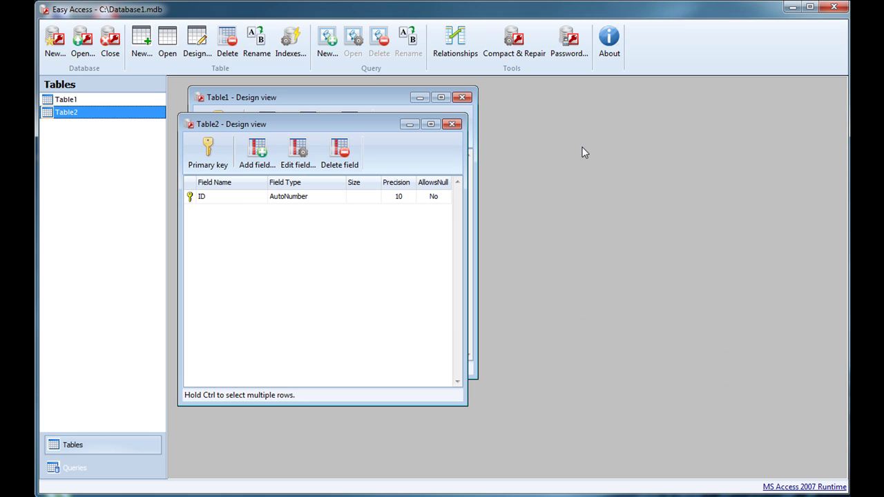
pyautogui.moveTo(338, 126); pyautogui.dragTo(654, 158)
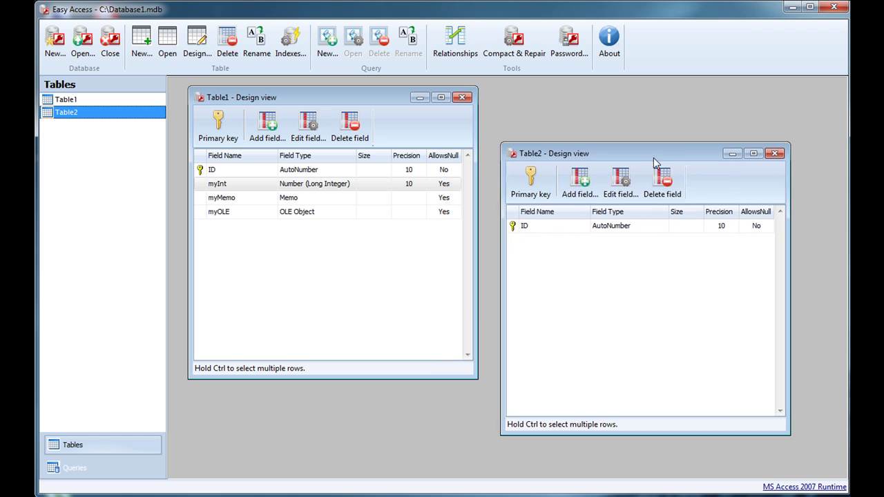
# Step: Add a Number (Long Integer) field named IDTable1 to Table2 and shift its design view closer to Table1's
pyautogui.click(584, 183)
pyautogui.moveTo(464, 200); pyautogui.dragTo(619, 264)
pyautogui.click(602, 285)
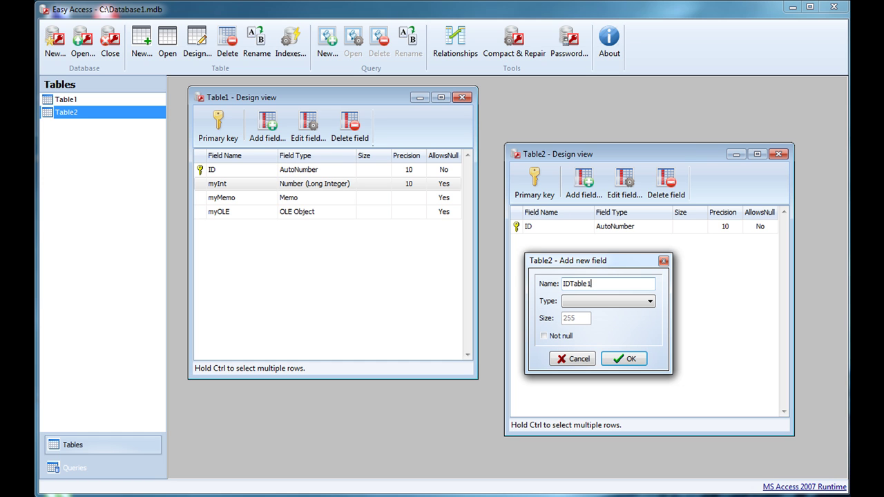
pyautogui.write('IDTable1')
pyautogui.click(648, 301)
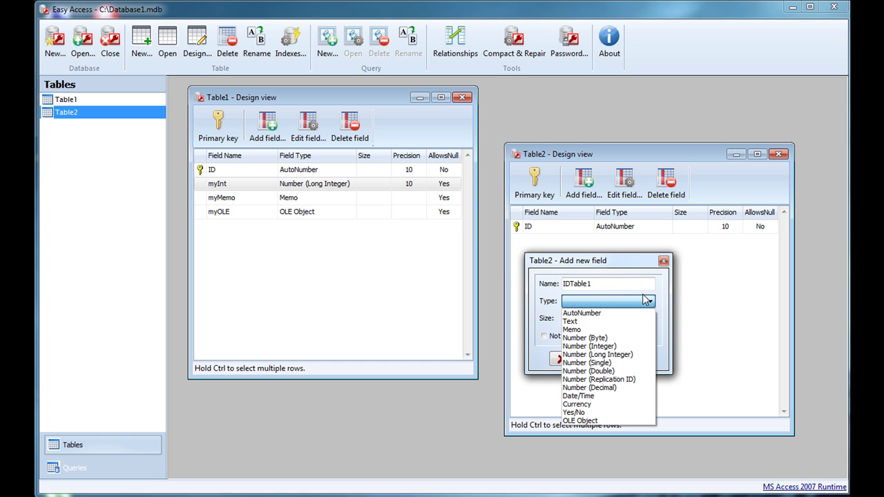
pyautogui.click(611, 356)
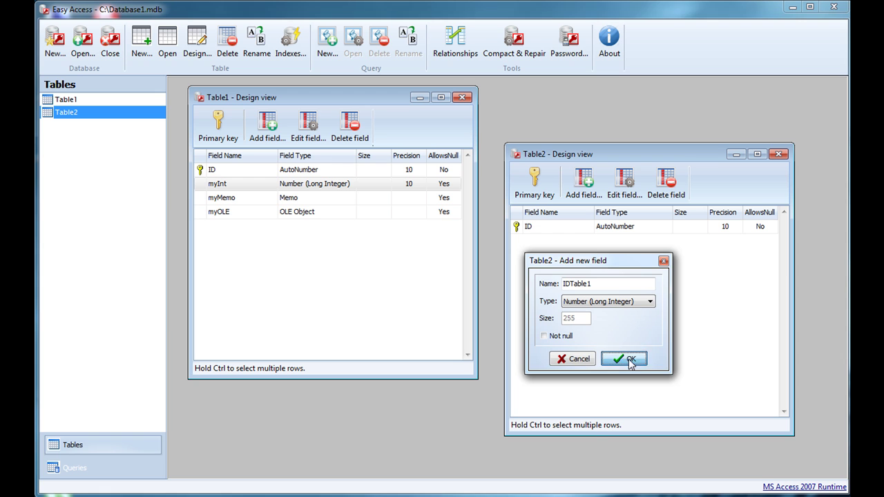
pyautogui.click(624, 359)
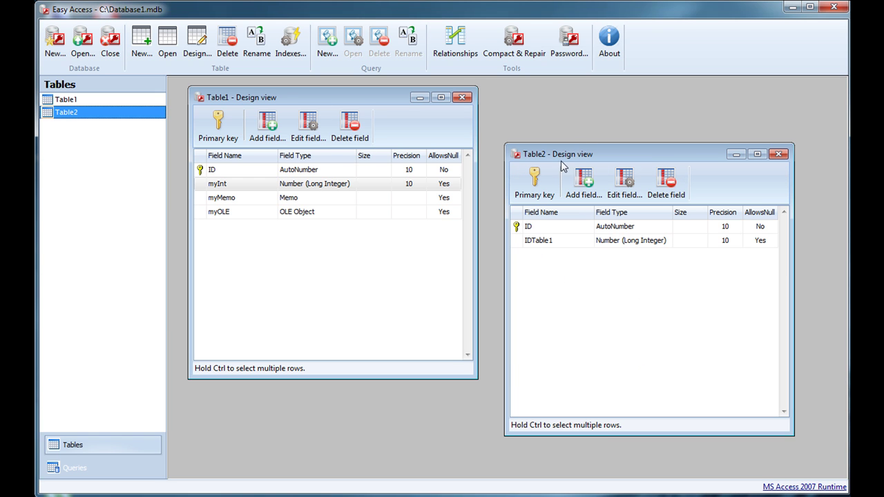
pyautogui.moveTo(562, 159); pyautogui.dragTo(540, 146)
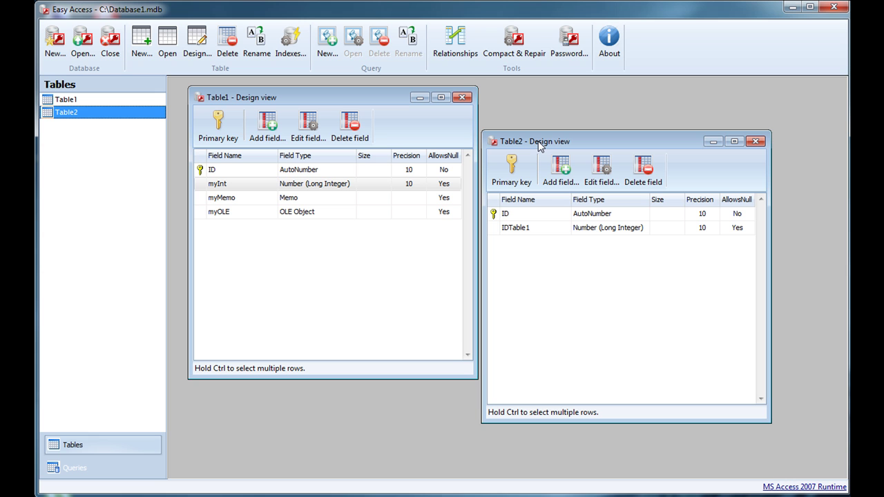
# Step: Create a relationship from Table1's ID to Table2's IDTable1 with referential integrity enforced, and move Table2 away from Table1 in the diagram
pyautogui.click(447, 55)
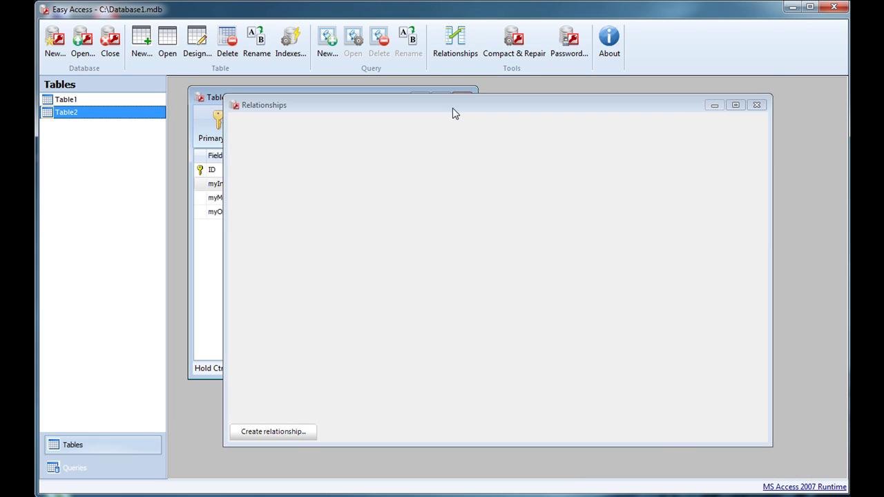
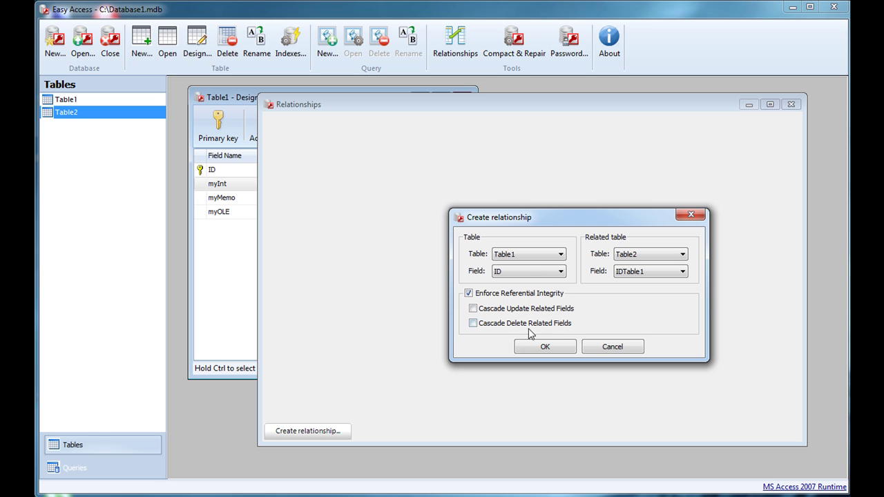
pyautogui.click(545, 347)
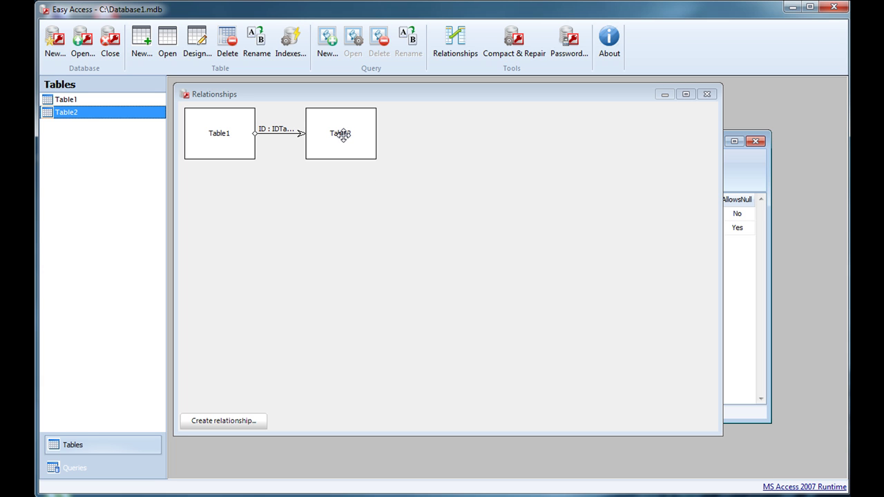
pyautogui.moveTo(355, 138); pyautogui.dragTo(487, 147)
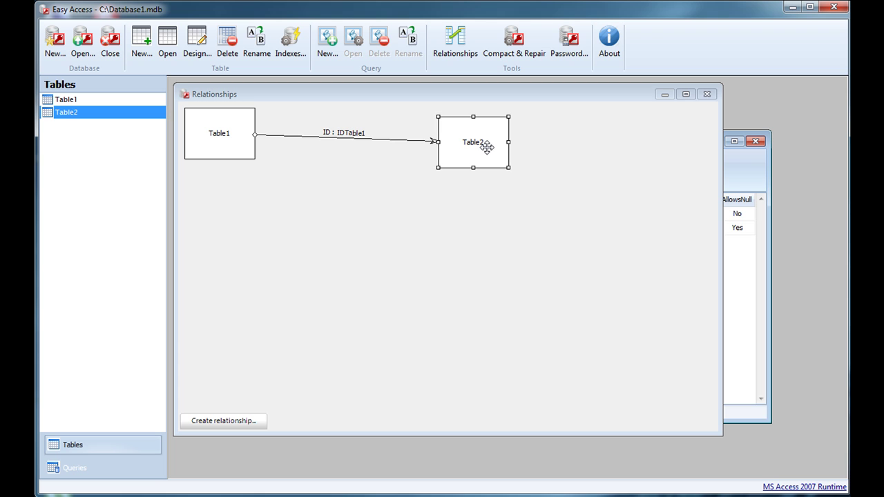
pyautogui.click(316, 173)
pyautogui.moveTo(465, 150); pyautogui.dragTo(389, 182)
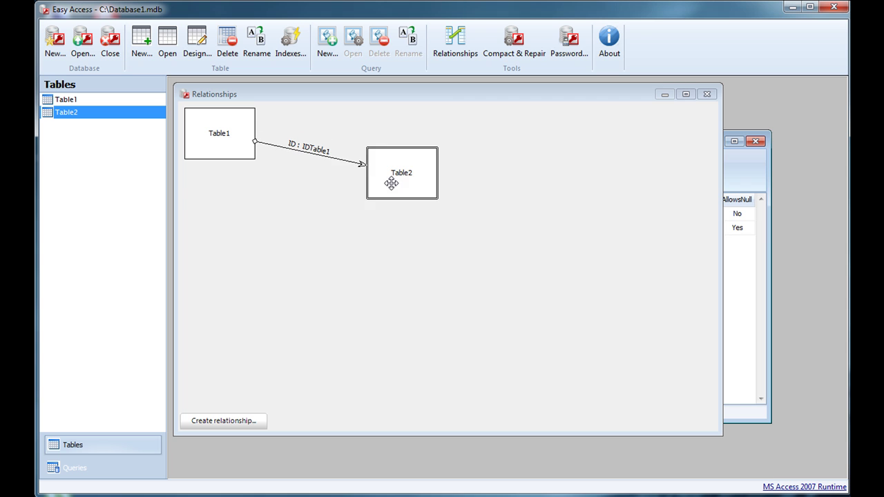
# Step: Edit the ID : IDTable1 relationship to enable Cascade Update Related Fields and Cascade Delete Related Fields
pyautogui.click(332, 162)
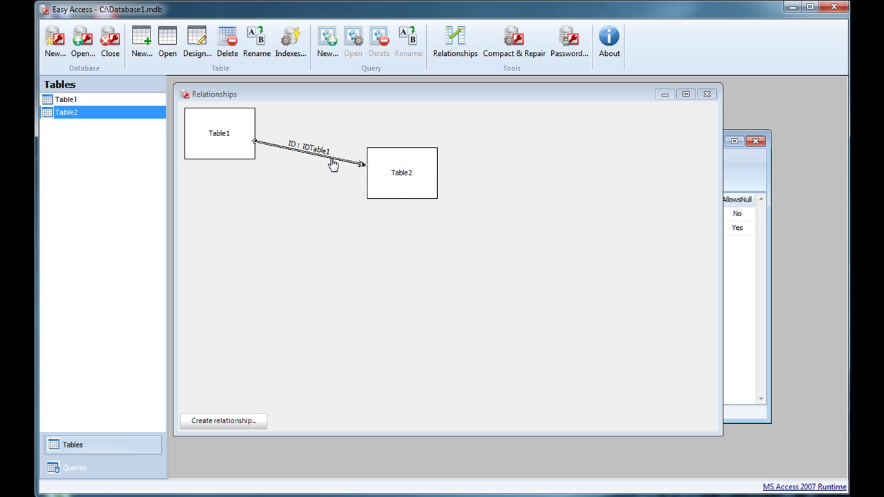
pyautogui.doubleClick(332, 162)
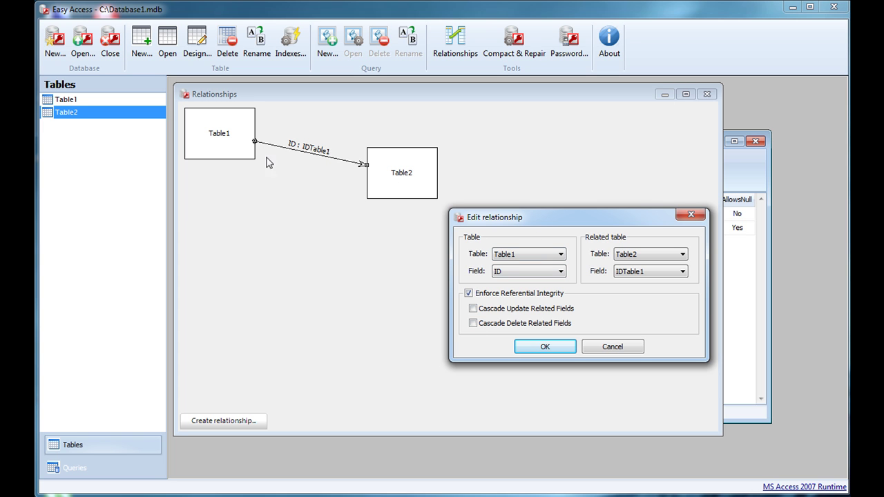
pyautogui.click(473, 309)
pyautogui.click(473, 324)
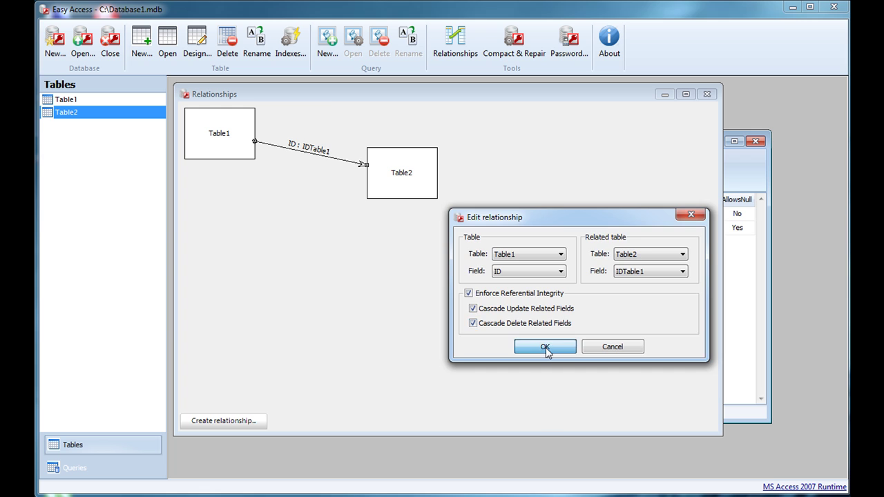
pyautogui.click(545, 347)
# Step: Move Table2 away from Table1 in the diagram and turn off Enforce Referential Integrity for their relationship
pyautogui.moveTo(345, 133); pyautogui.dragTo(418, 152)
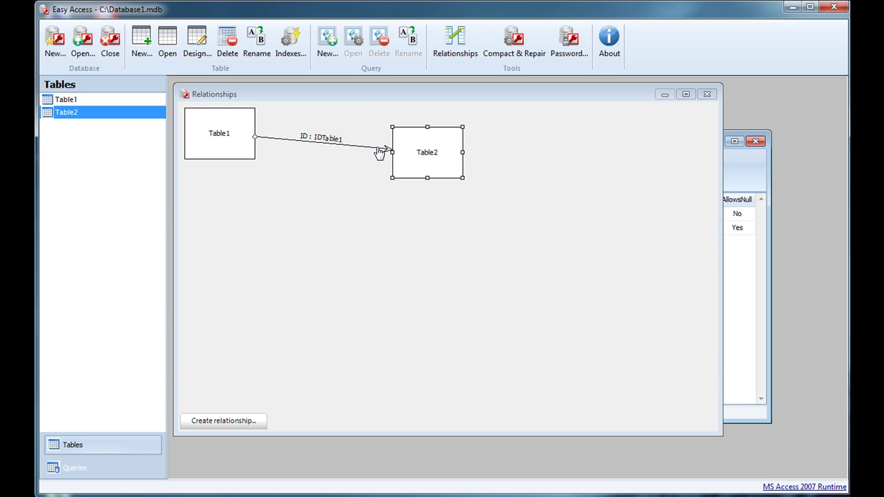
pyautogui.doubleClick(379, 154)
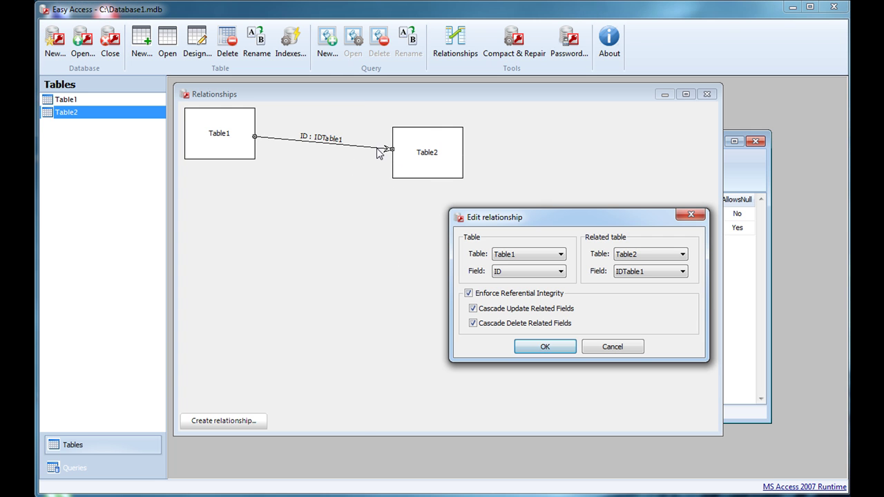
pyautogui.click(470, 294)
pyautogui.click(550, 348)
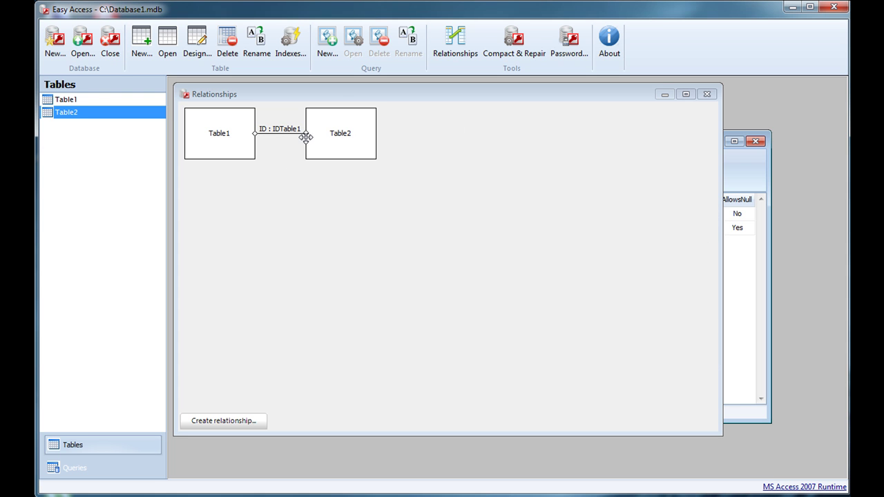
# Step: Reposition Table2 in the diagram and turn Enforce Referential Integrity back on for the relationship with Table1
pyautogui.moveTo(332, 142); pyautogui.dragTo(433, 182)
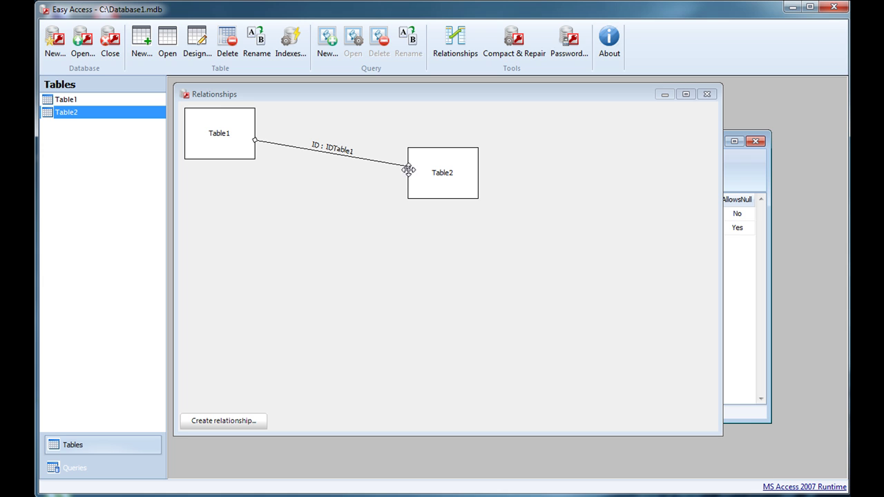
pyautogui.moveTo(428, 174); pyautogui.dragTo(398, 140)
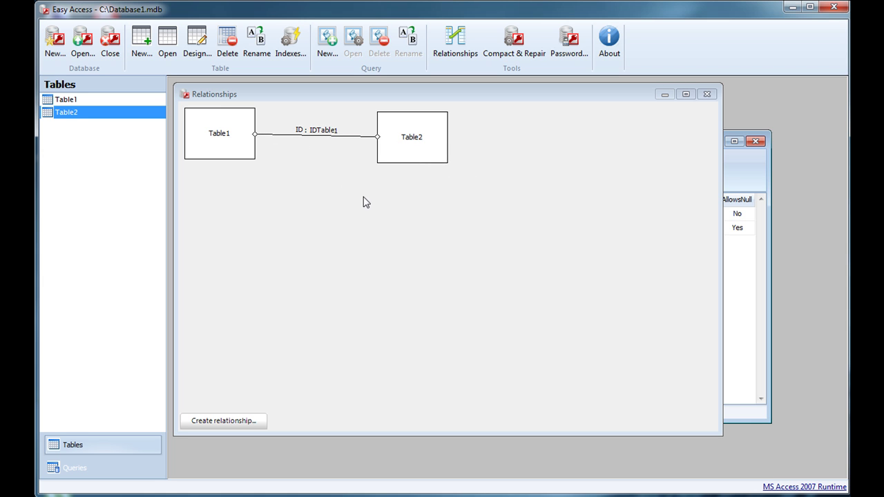
pyautogui.doubleClick(324, 141)
pyautogui.click(470, 293)
pyautogui.click(545, 346)
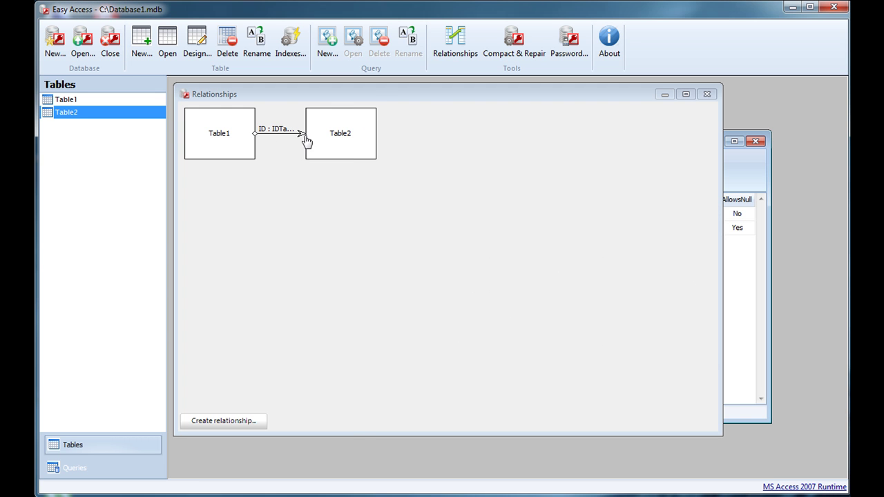
# Step: Move the Table2 box diagonally below Table1 in the relationships diagram
pyautogui.click(457, 176)
pyautogui.moveTo(336, 129); pyautogui.dragTo(367, 224)
pyautogui.click(381, 174)
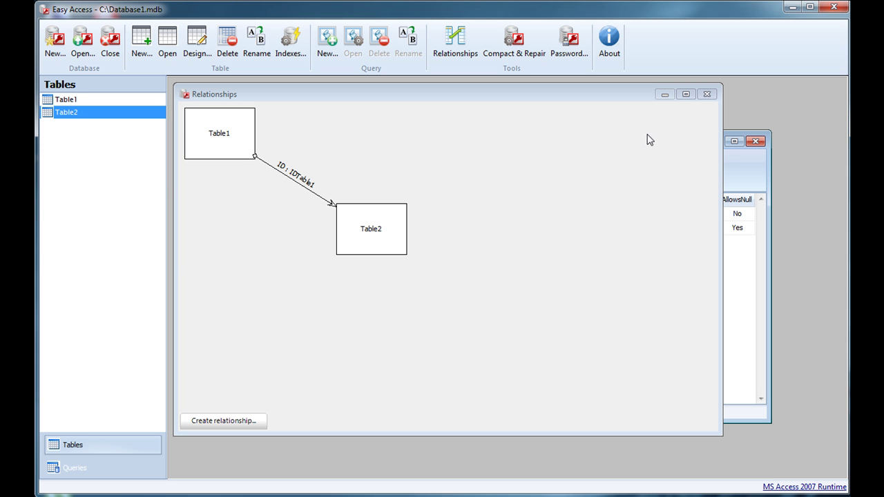
# Step: Delete the relationship between Table1 and Table2 and close the relationships diagram
pyautogui.moveTo(493, 264); pyautogui.dragTo(180, 105)
pyautogui.click(439, 162)
pyautogui.click(298, 181)
pyautogui.press('Delete')
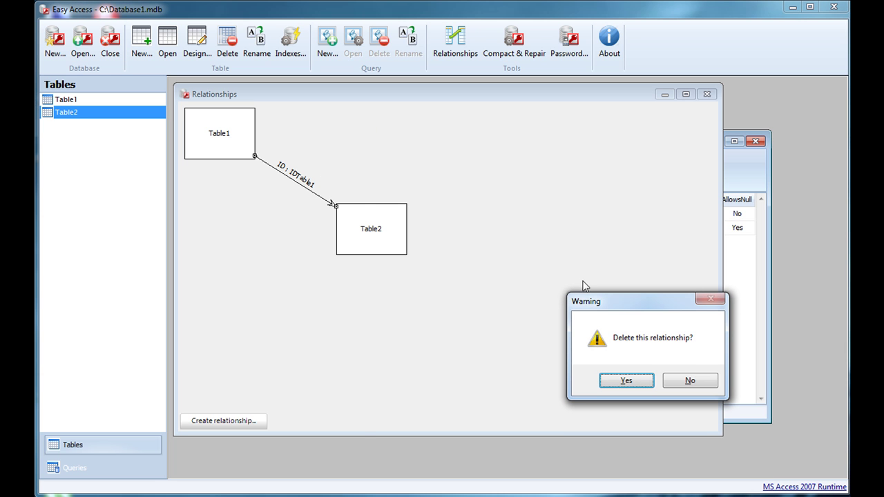
pyautogui.click(625, 380)
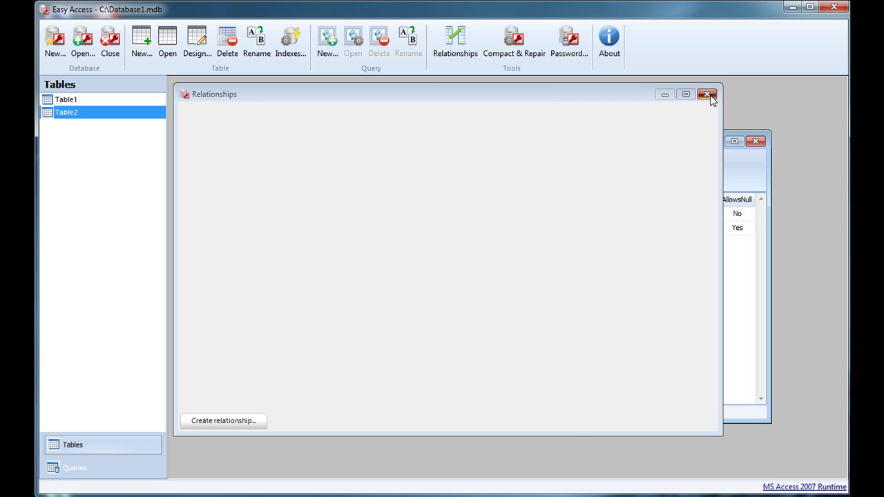
pyautogui.click(707, 95)
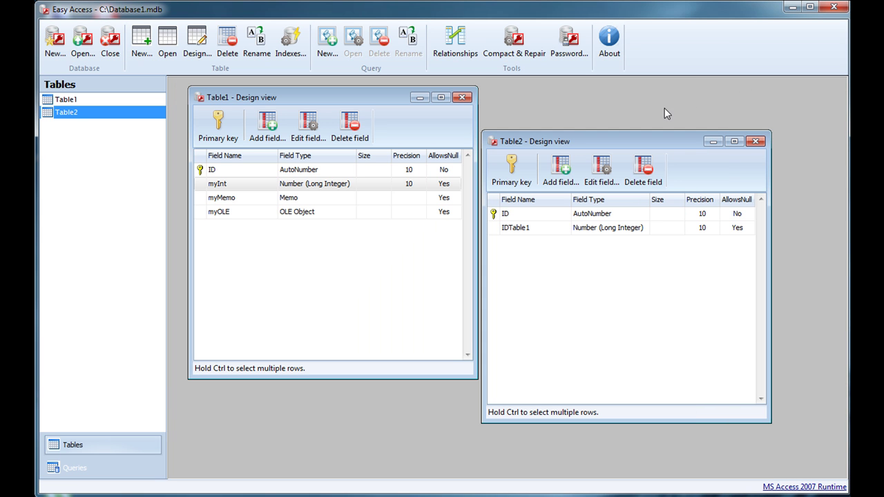
# Step: Close the design views of Table1 and Table2 and switch to the list of queries
pyautogui.click(461, 99)
pyautogui.click(755, 141)
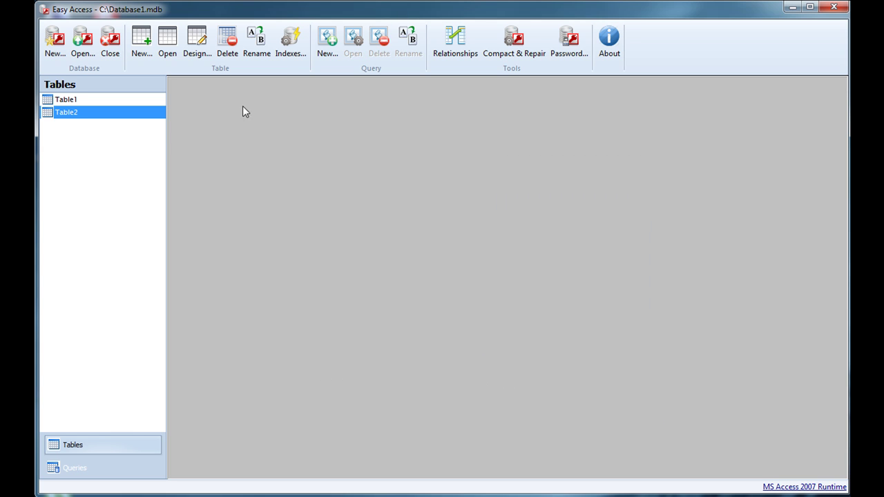
pyautogui.click(139, 468)
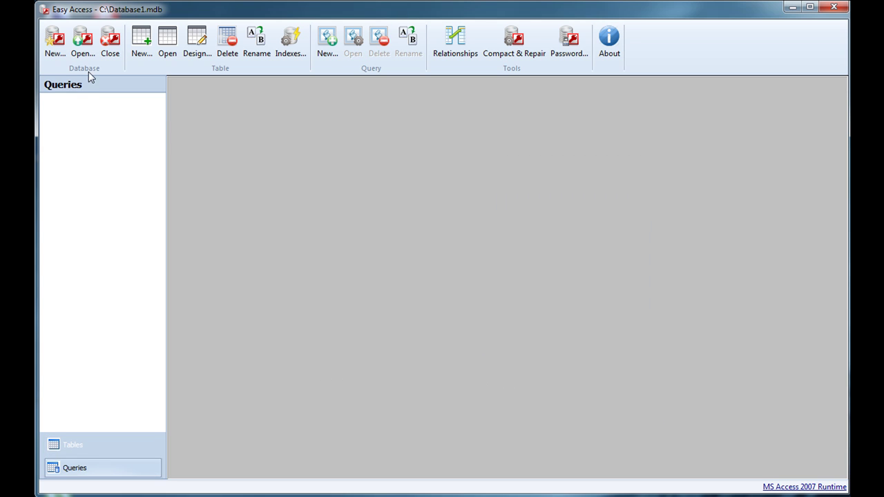
# Step: Create and execute a query with the statement SELECT* FROM Table1; and save it as Query1
pyautogui.click(327, 41)
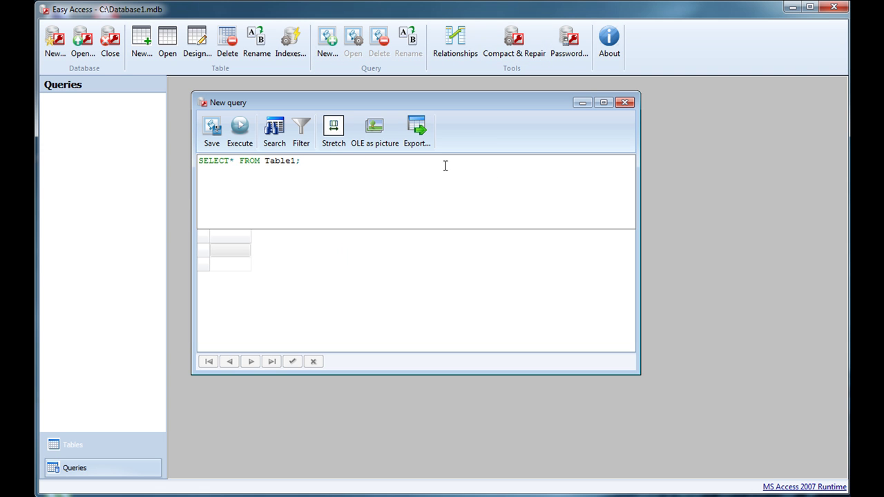
pyautogui.click(241, 140)
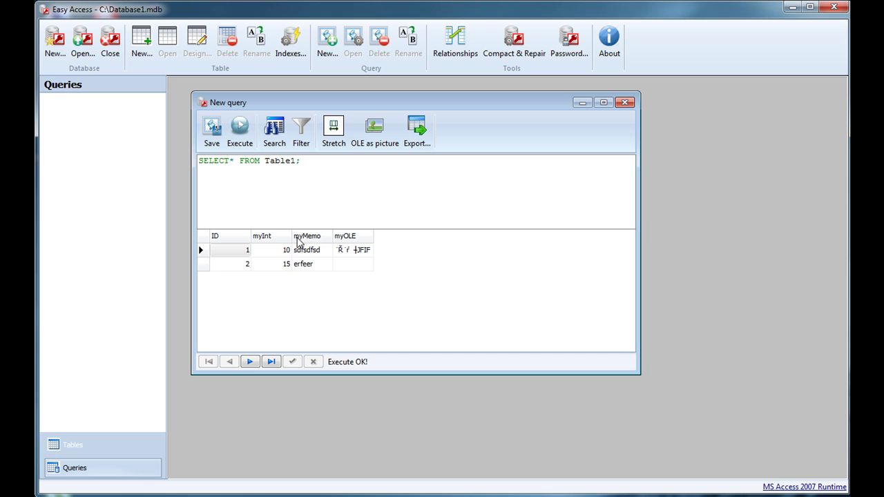
pyautogui.click(211, 135)
pyautogui.write('Query1')
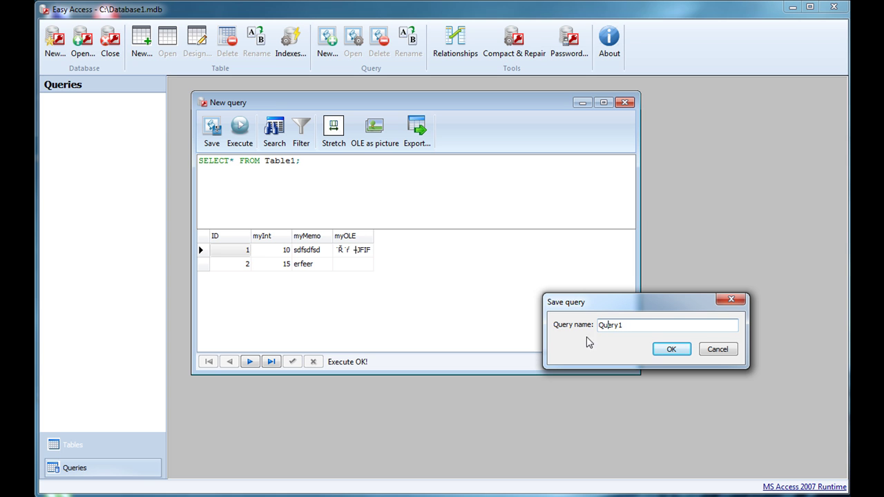
pyautogui.click(667, 349)
pyautogui.click(93, 104)
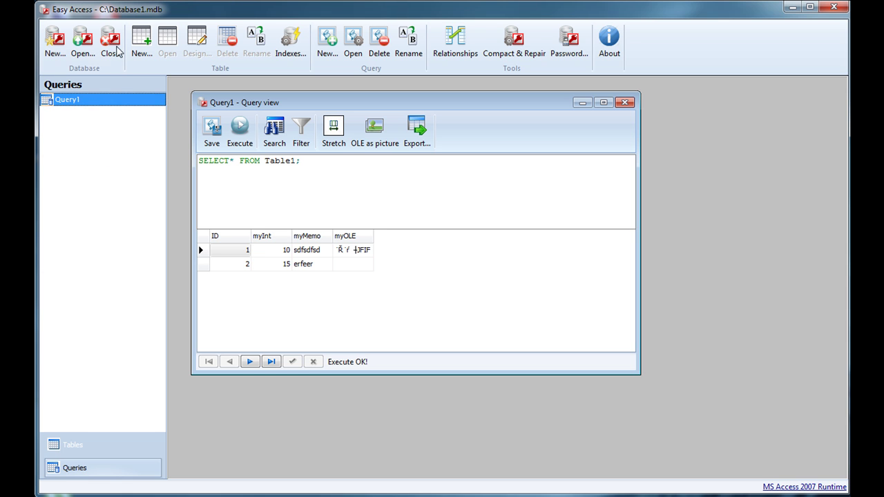
# Step: Close the Query1 view and reopen the saved query from the list of queries
pyautogui.click(624, 103)
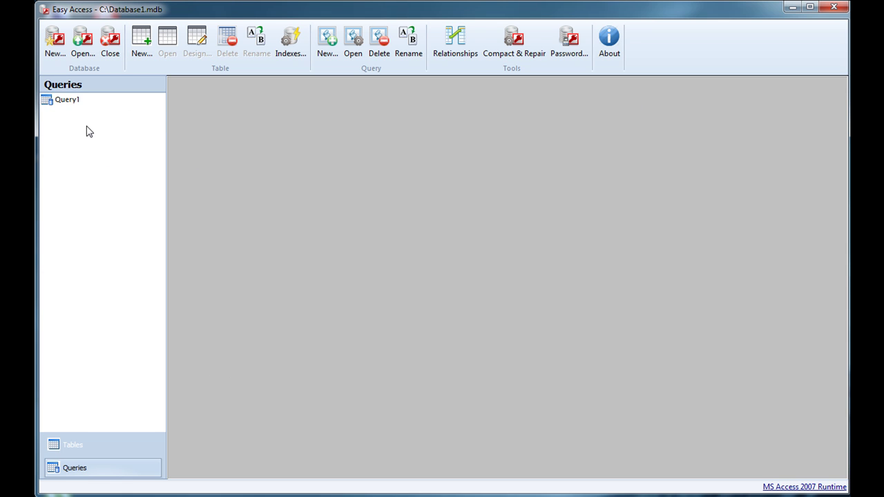
pyautogui.doubleClick(99, 103)
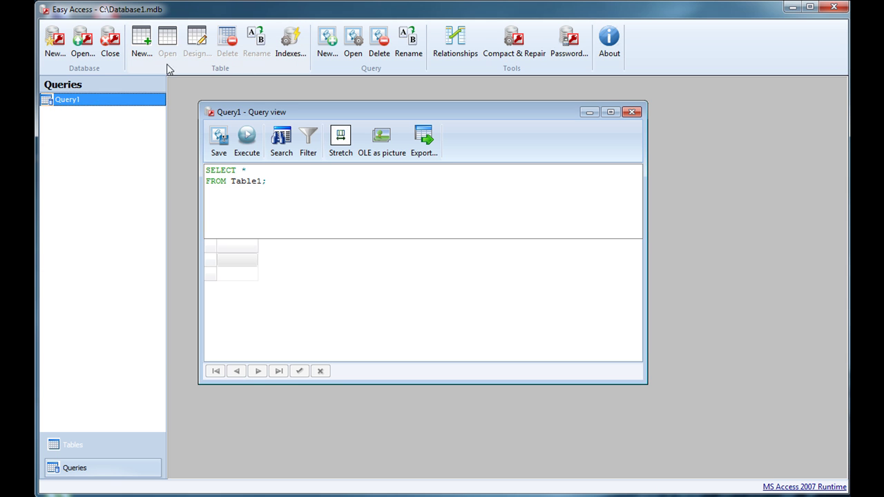
# Step: Switch to the list of tables, select Table2 and view the commands available for it
pyautogui.click(115, 446)
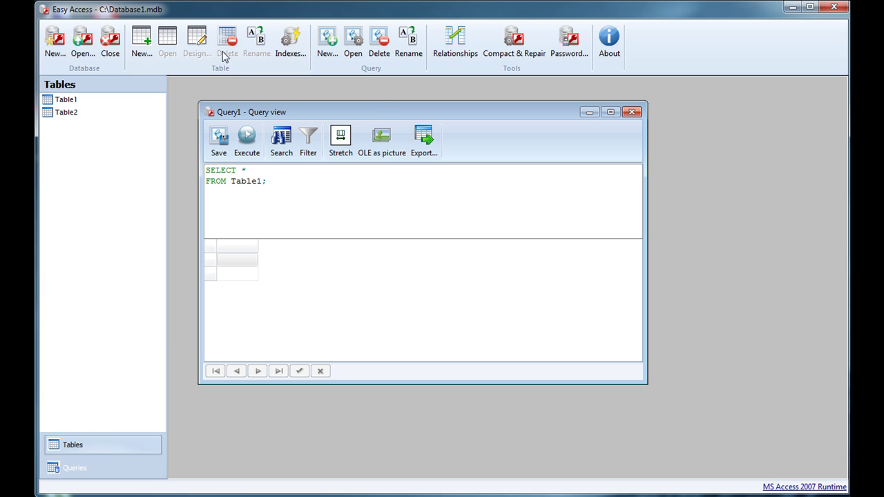
pyautogui.click(75, 111)
pyautogui.rightClick(76, 112)
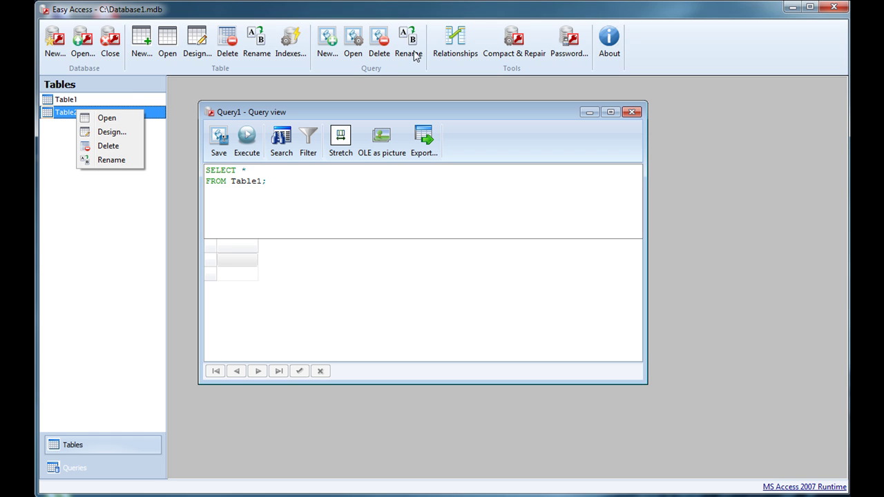
pyautogui.click(404, 69)
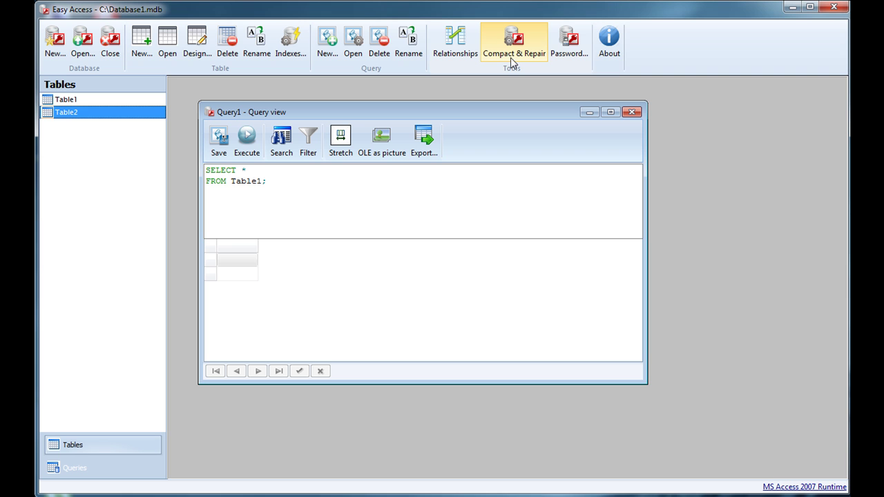
# Step: Open the database password settings and dismiss them without setting a password
pyautogui.click(572, 54)
pyautogui.click(673, 382)
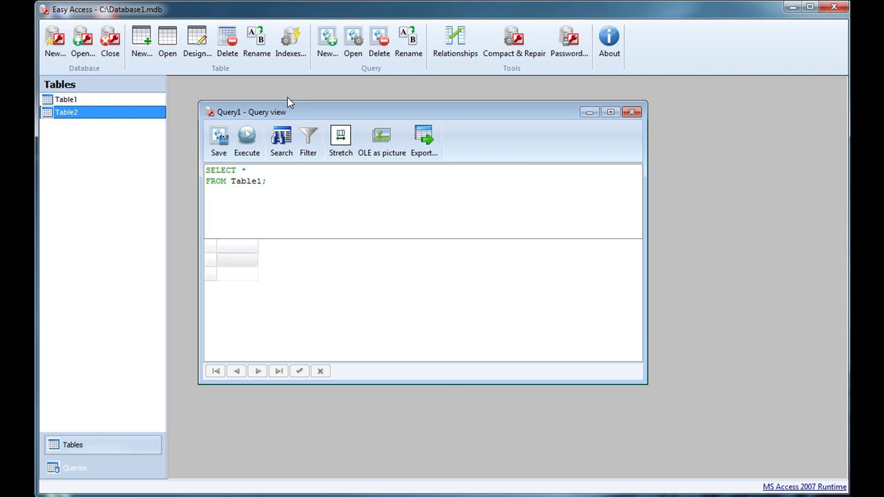